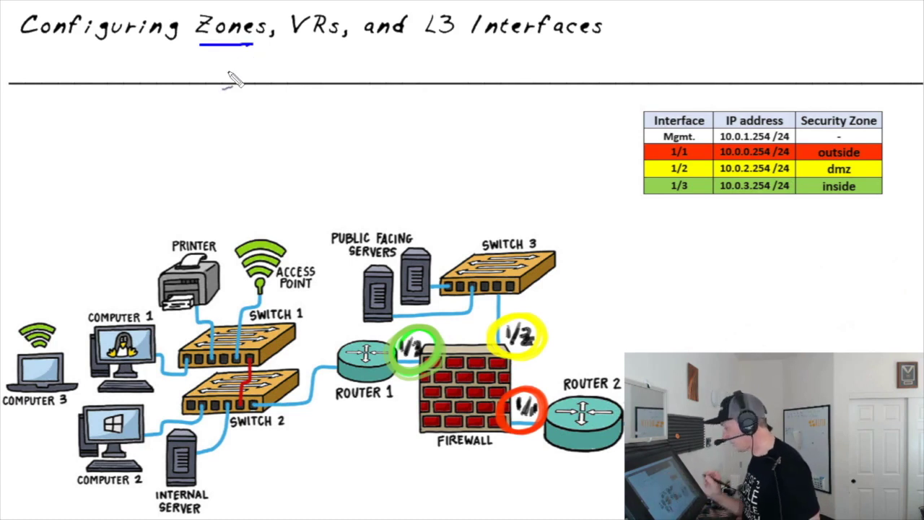
# Step: Mark the inside and dmz zones, the L3 Interfaces title and IP column, and draw an arrow to VR-1 in blue ink
pyautogui.moveTo(821, 203); pyautogui.dragTo(851, 201)
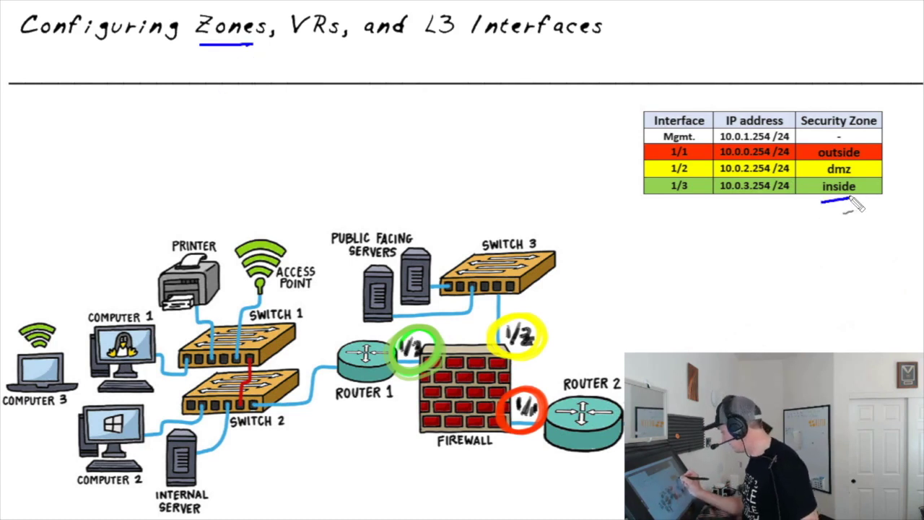
pyautogui.moveTo(871, 171)
pyautogui.mouseDown()
pyautogui.moveTo(890, 166)
pyautogui.moveTo(872, 151)
pyautogui.moveTo(882, 155)
pyautogui.mouseUp()
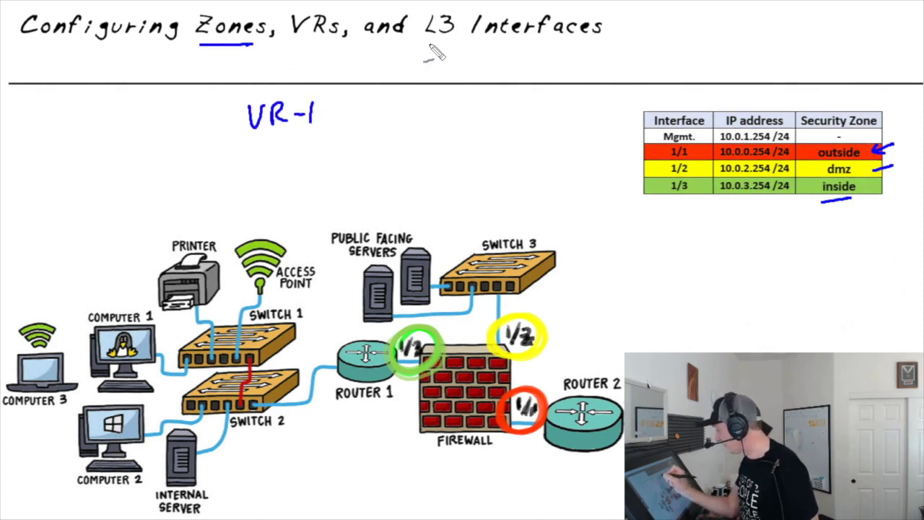
pyautogui.moveTo(429, 44); pyautogui.dragTo(599, 48)
pyautogui.moveTo(728, 223); pyautogui.dragTo(749, 203)
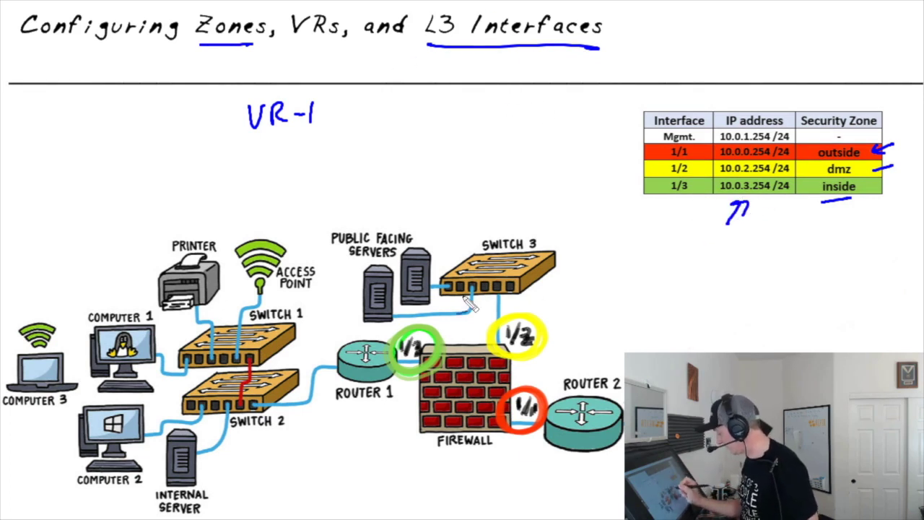
pyautogui.moveTo(458, 233)
pyautogui.mouseDown()
pyautogui.moveTo(349, 123)
pyautogui.moveTo(336, 149)
pyautogui.mouseUp()
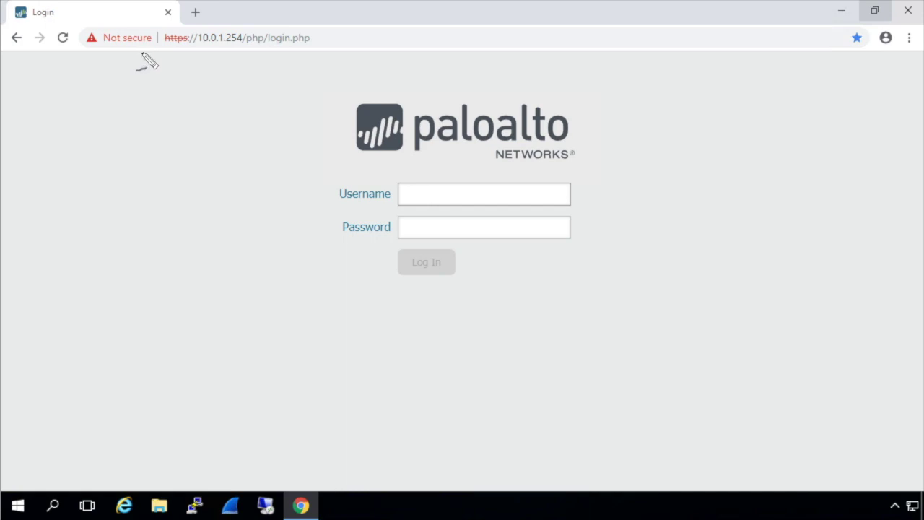
# Step: Circle the Not secure warning, point an arrow at it, then clear the annotations
pyautogui.moveTo(145, 58)
pyautogui.mouseDown()
pyautogui.moveTo(202, 22)
pyautogui.moveTo(144, 57)
pyautogui.mouseUp()
pyautogui.moveTo(88, 114); pyautogui.dragTo(126, 66)
pyautogui.moveTo(102, 76); pyautogui.dragTo(124, 84)
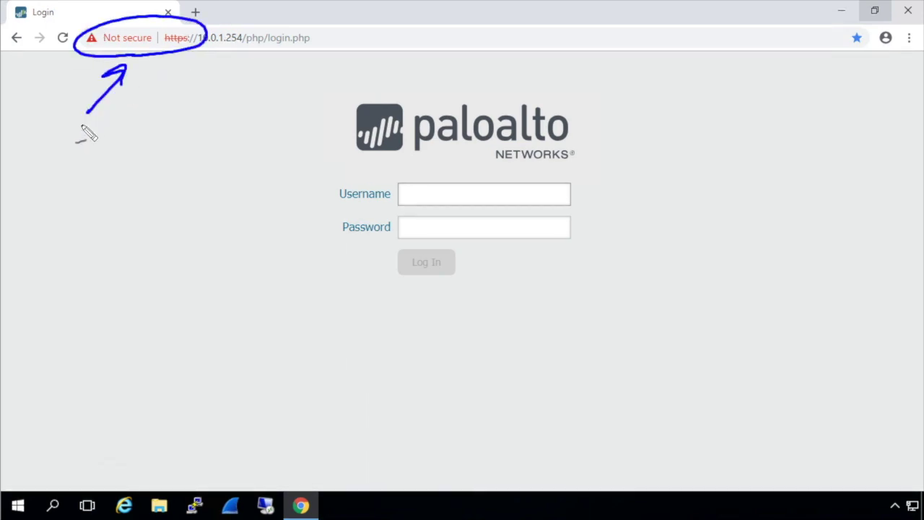
pyautogui.press('Escape')
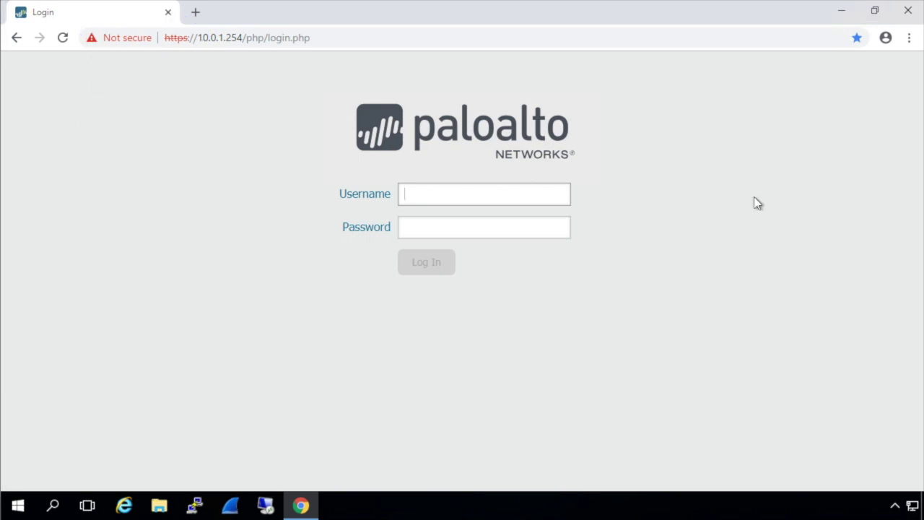
# Step: Log in to the firewall with the administrator username and password
pyautogui.write('admin')
pyautogui.press('Tab')
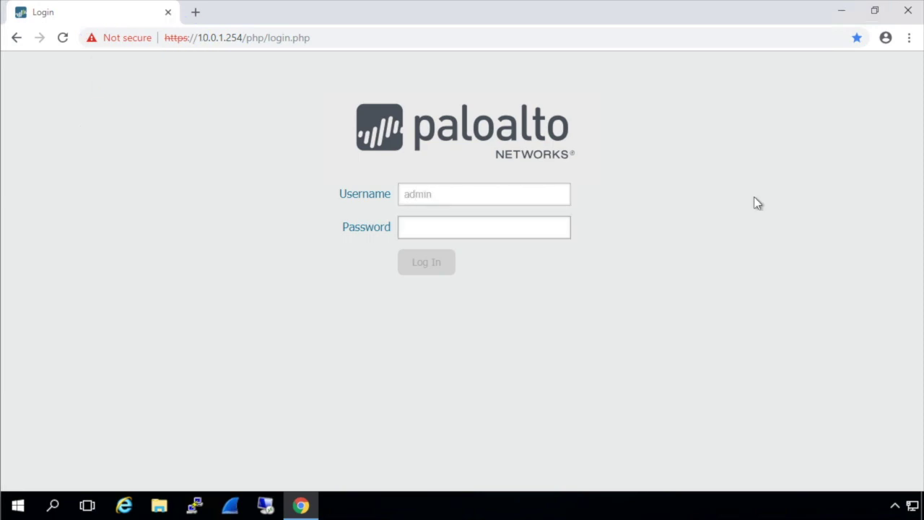
pyautogui.write('paloalto')
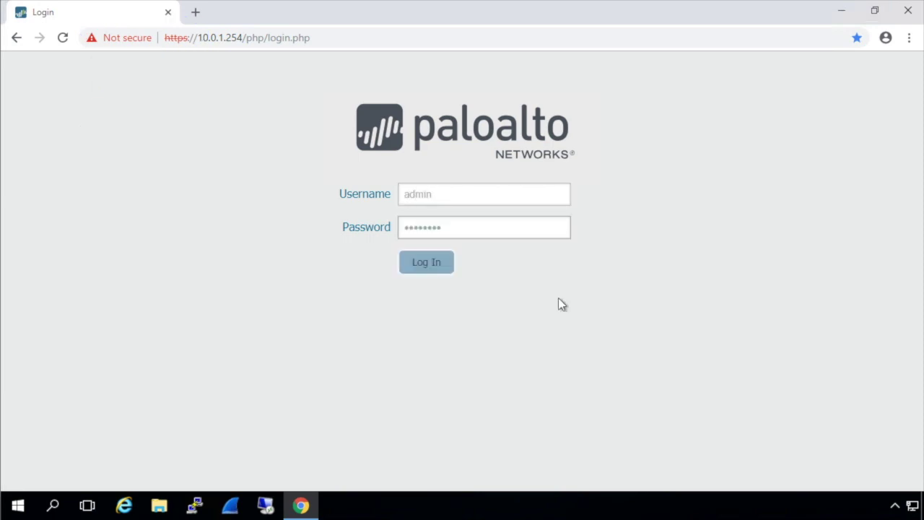
pyautogui.click(440, 267)
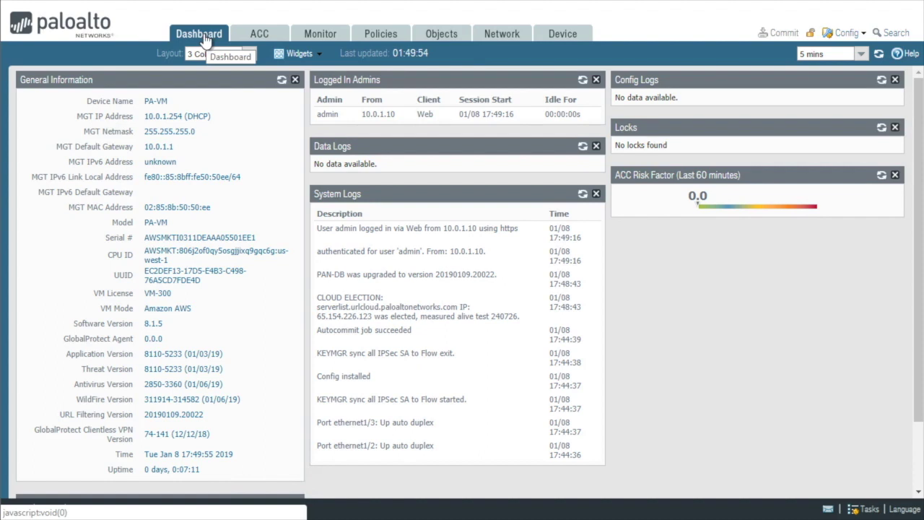
# Step: Go to Network > Zones and start adding a new zone
pyautogui.click(503, 36)
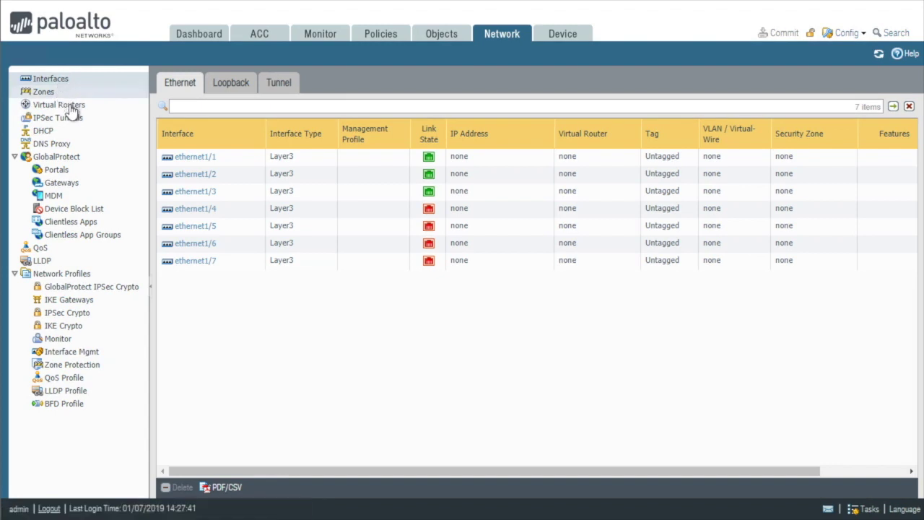
pyautogui.click(51, 96)
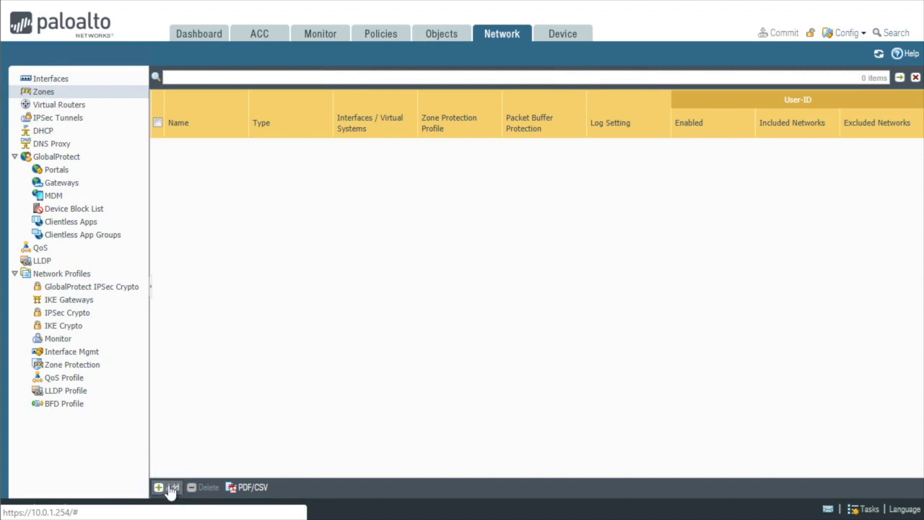
pyautogui.click(170, 488)
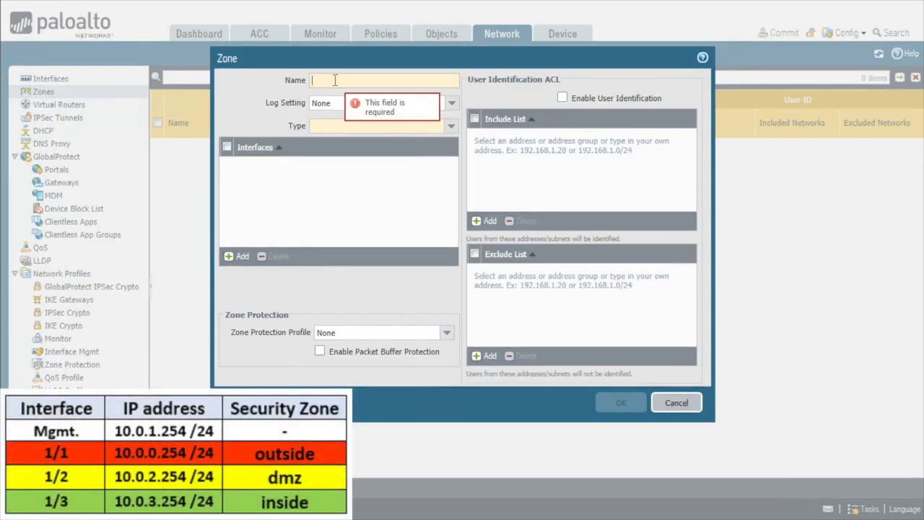
# Step: Create a zone named 'inside' with type Layer3
pyautogui.write('inside')
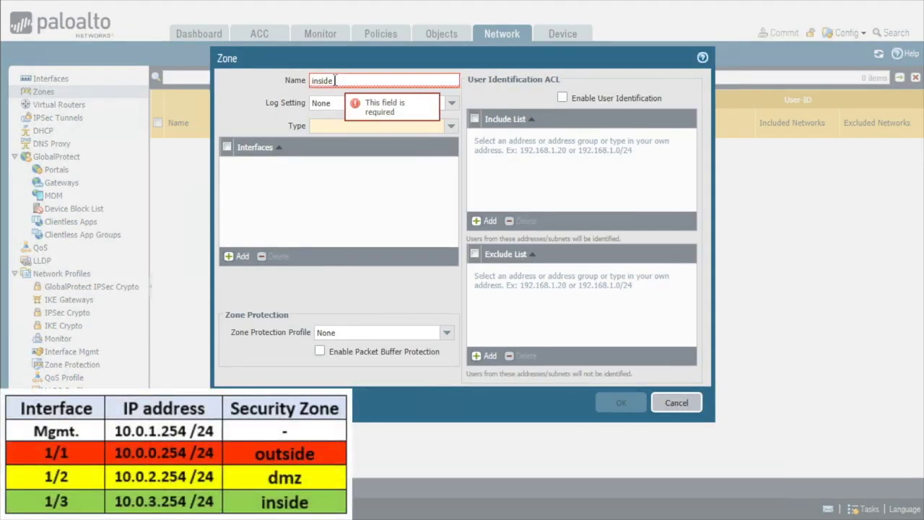
pyautogui.click(448, 127)
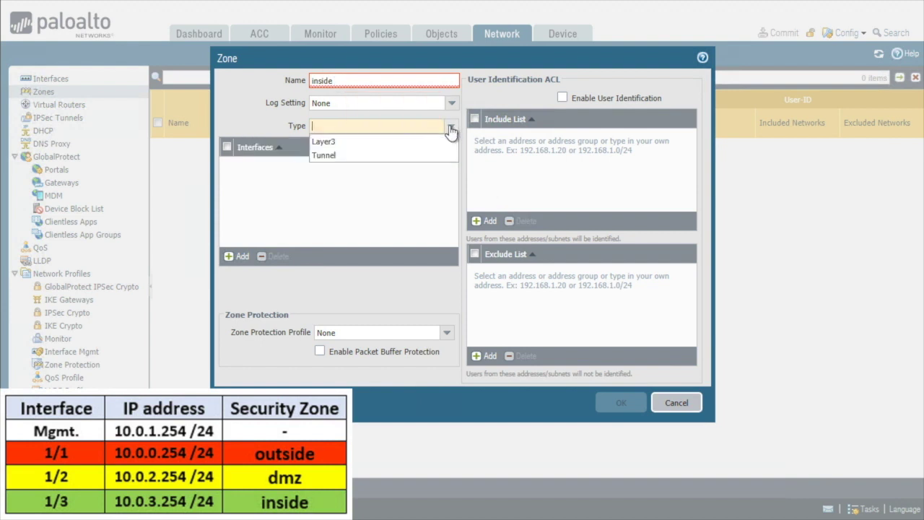
pyautogui.click(344, 144)
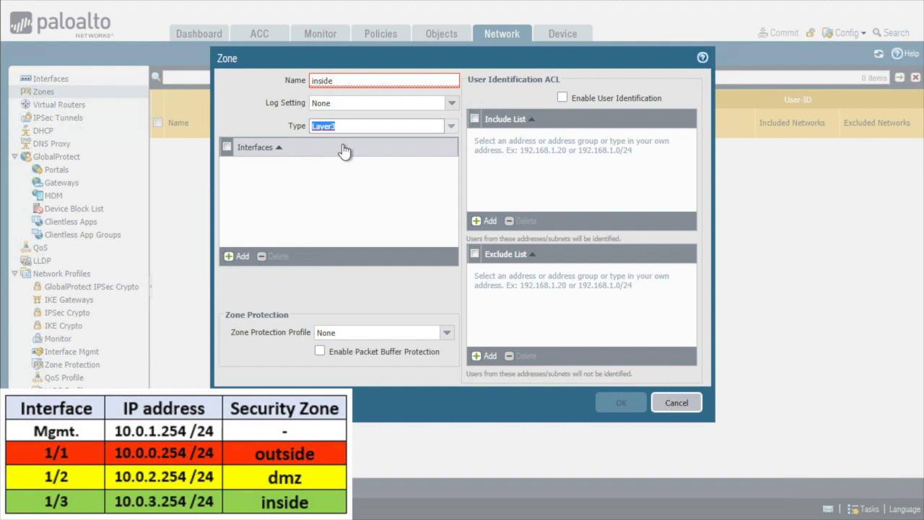
pyautogui.click(435, 127)
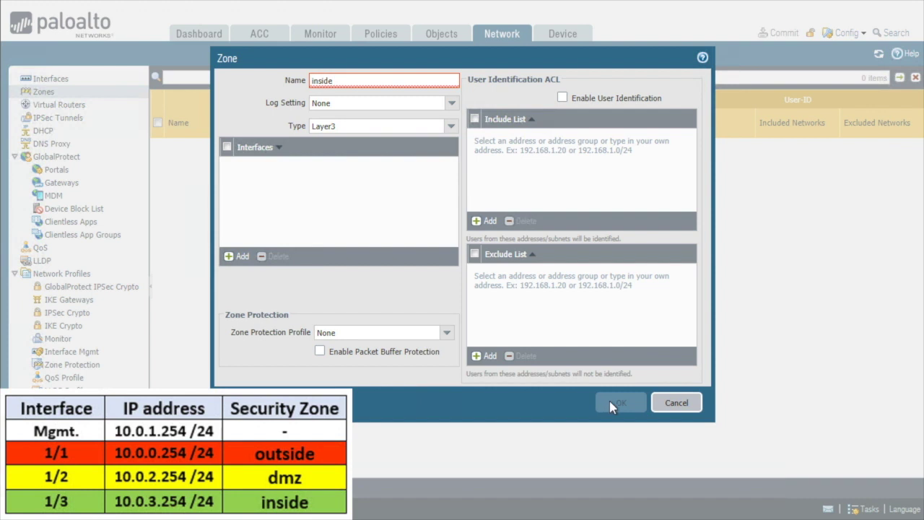
pyautogui.moveTo(334, 88)
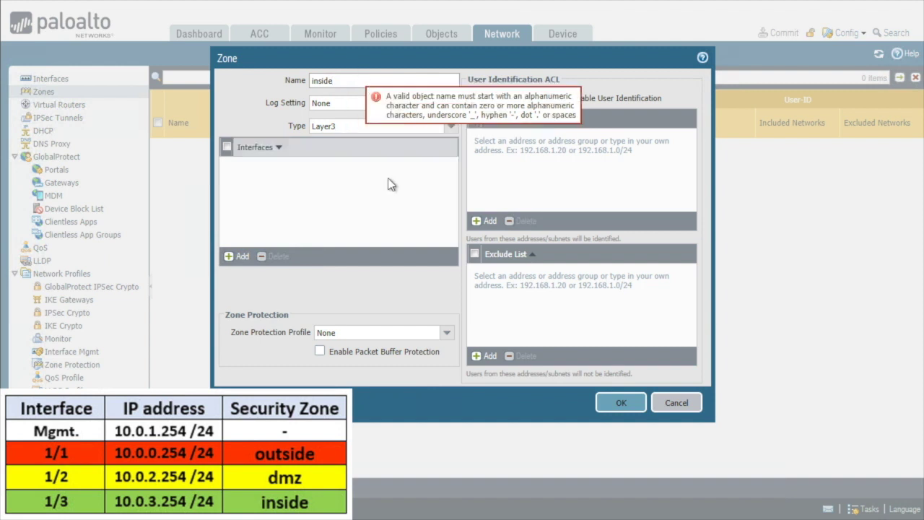
pyautogui.click(625, 406)
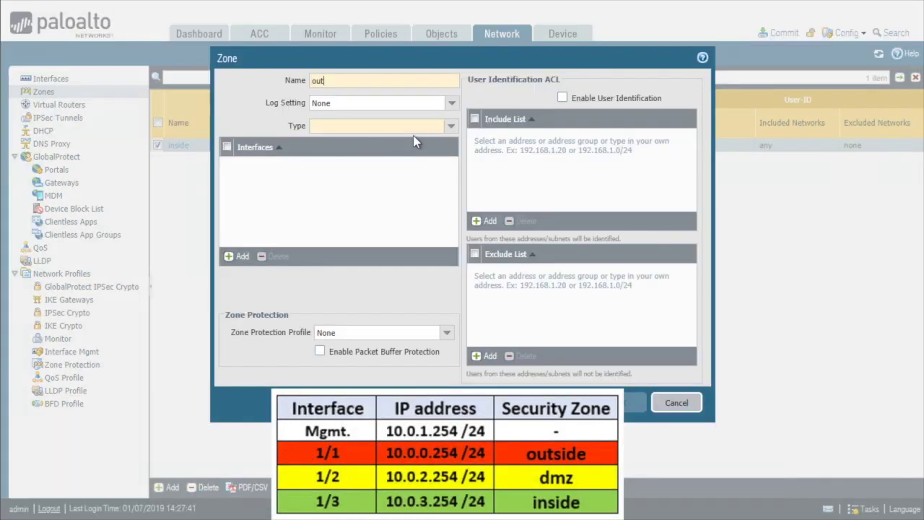
# Step: Add Layer3 zones 'outside' and 'dmz' to the zones list
pyautogui.write('side')
pyautogui.click(413, 126)
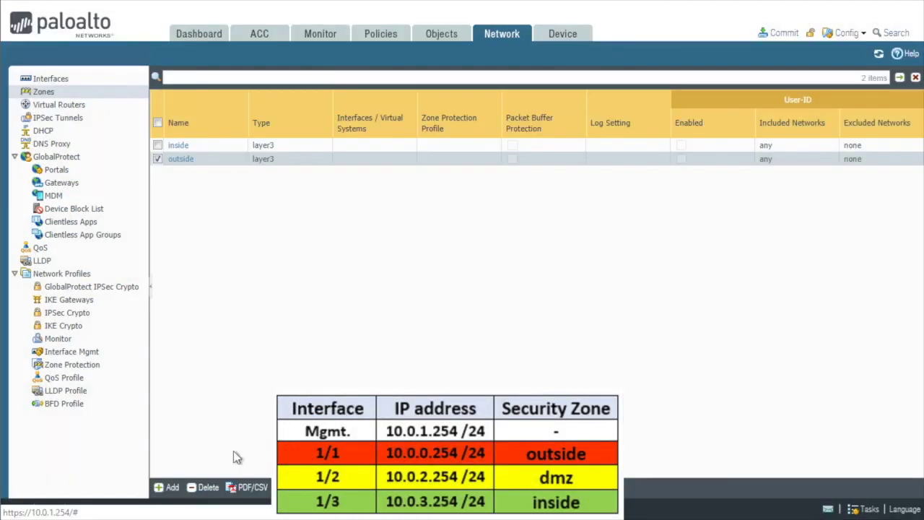
pyautogui.click(168, 487)
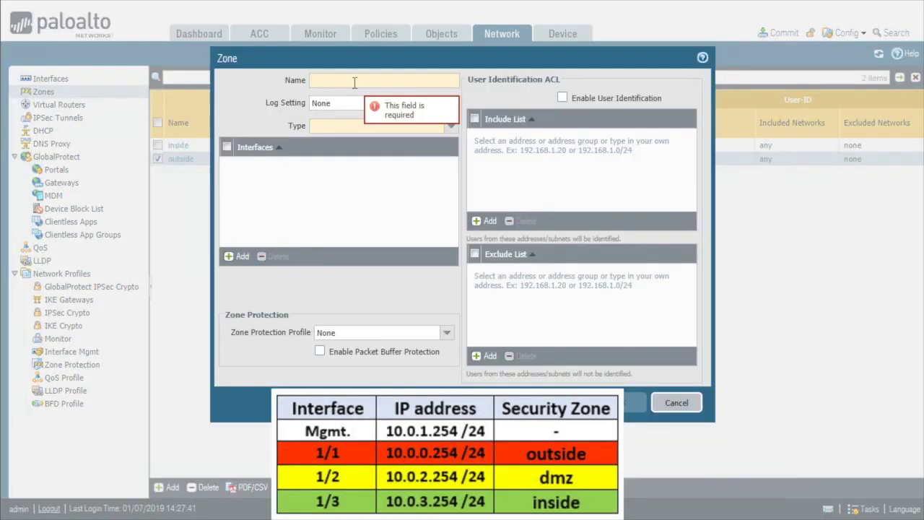
pyautogui.write('dmz')
pyautogui.click(450, 126)
pyautogui.click(325, 144)
pyautogui.click(624, 408)
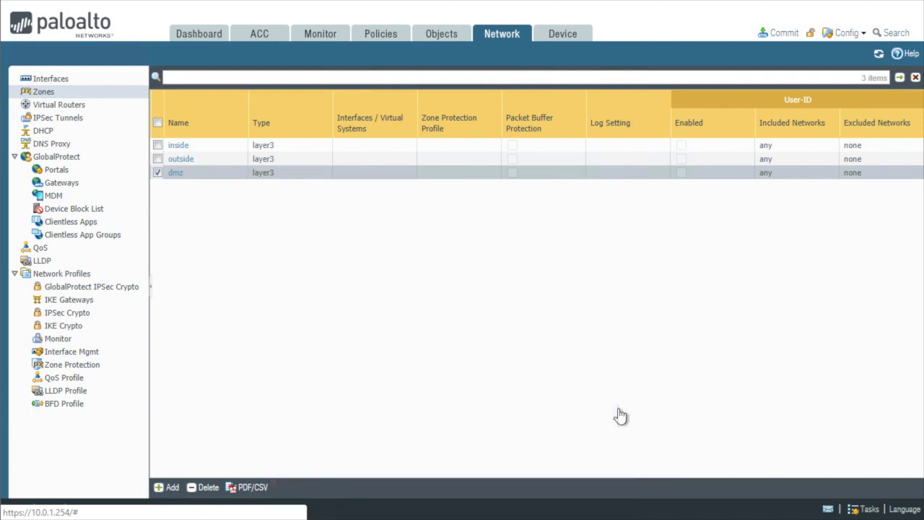
pyautogui.click(501, 36)
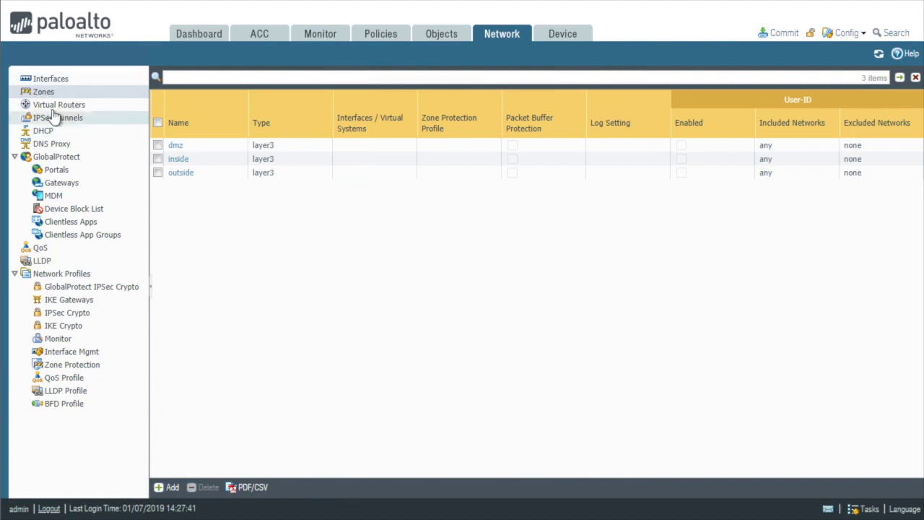
# Step: On the Virtual Routers page, check the default router and begin a new virtual router
pyautogui.click(75, 110)
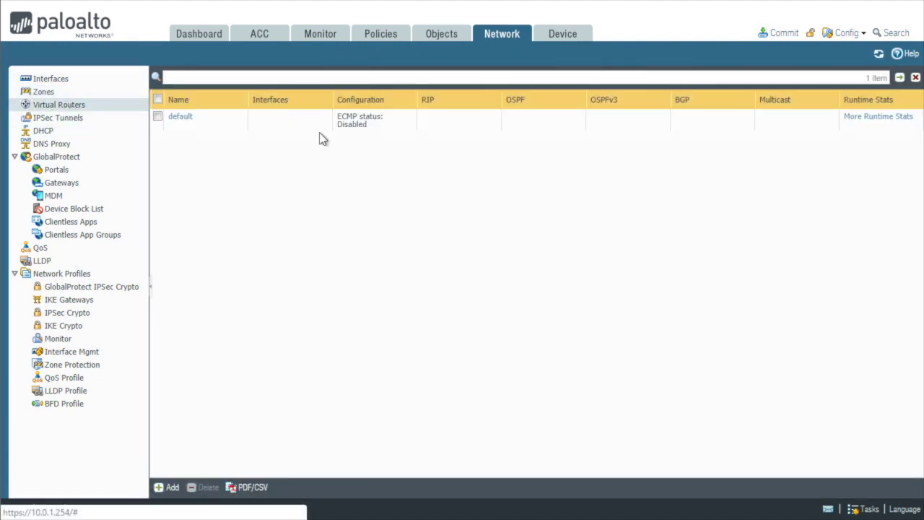
pyautogui.click(183, 127)
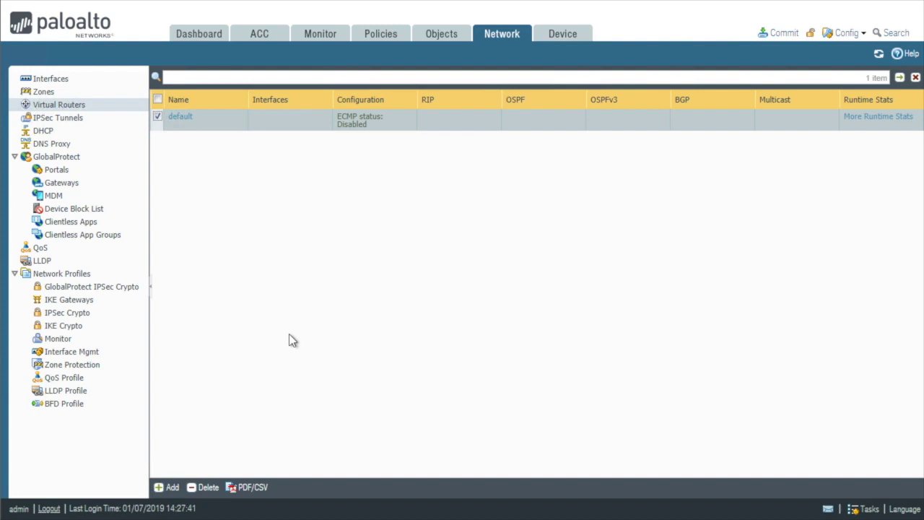
pyautogui.click(174, 488)
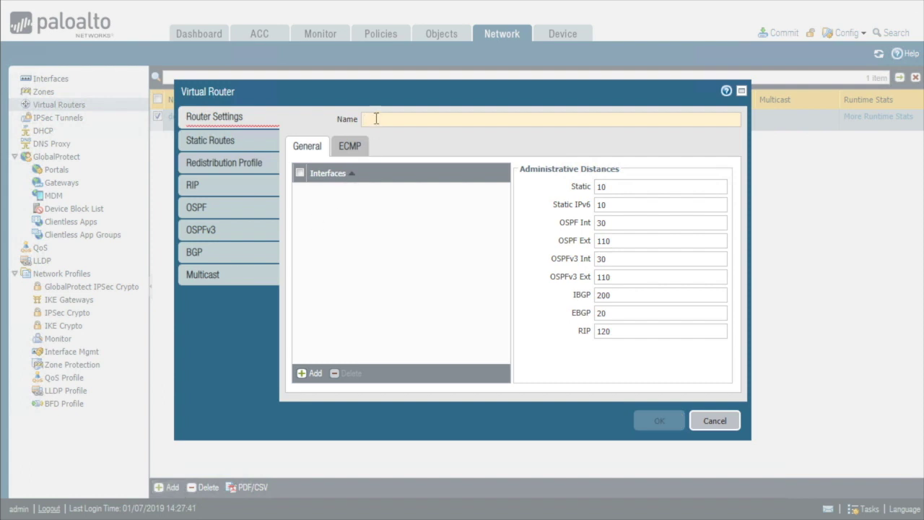
pyautogui.click(375, 120)
# Step: Name the new virtual router VR-1 and save it
pyautogui.write('VR')
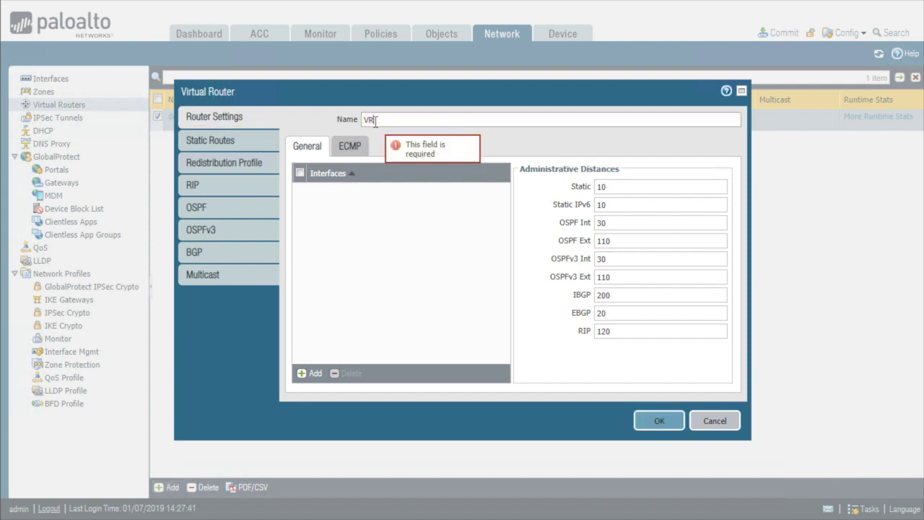
pyautogui.write('-1')
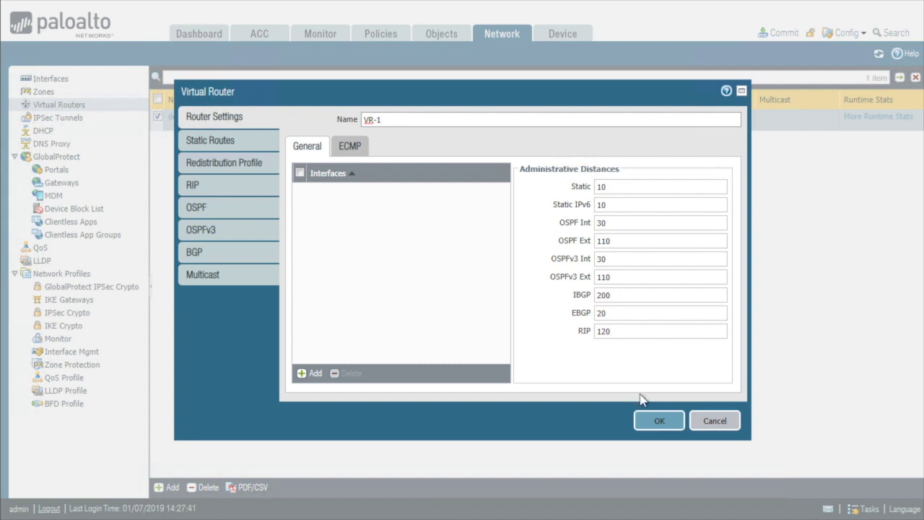
pyautogui.click(658, 426)
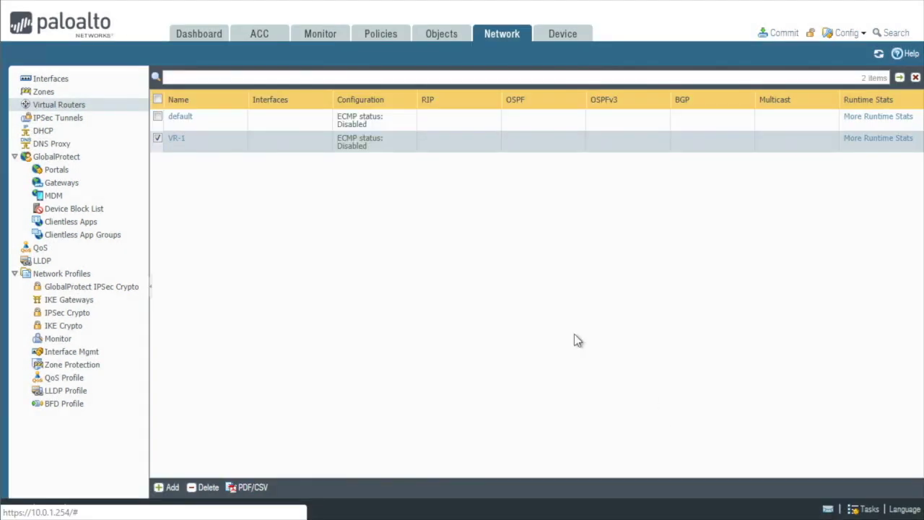
# Step: Review Zones and Virtual Routers, then open Interfaces and select ethernet1/1
pyautogui.click(44, 94)
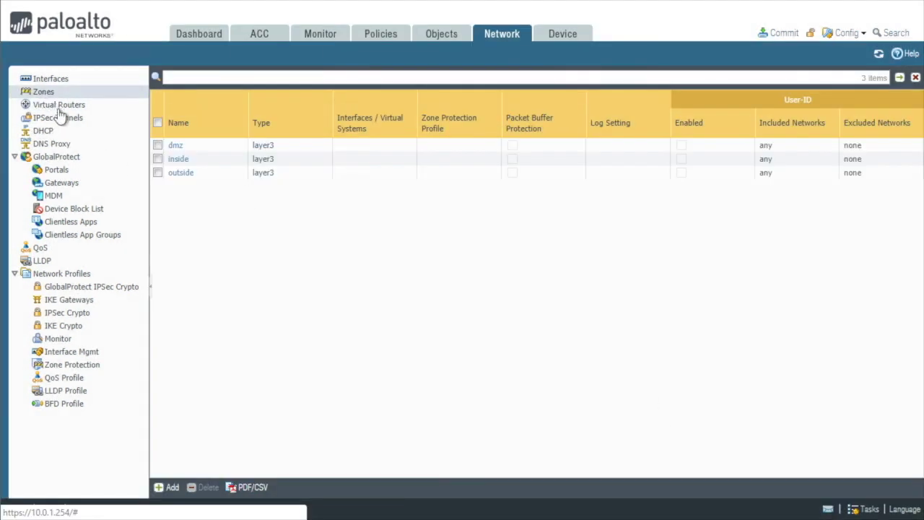
pyautogui.click(59, 106)
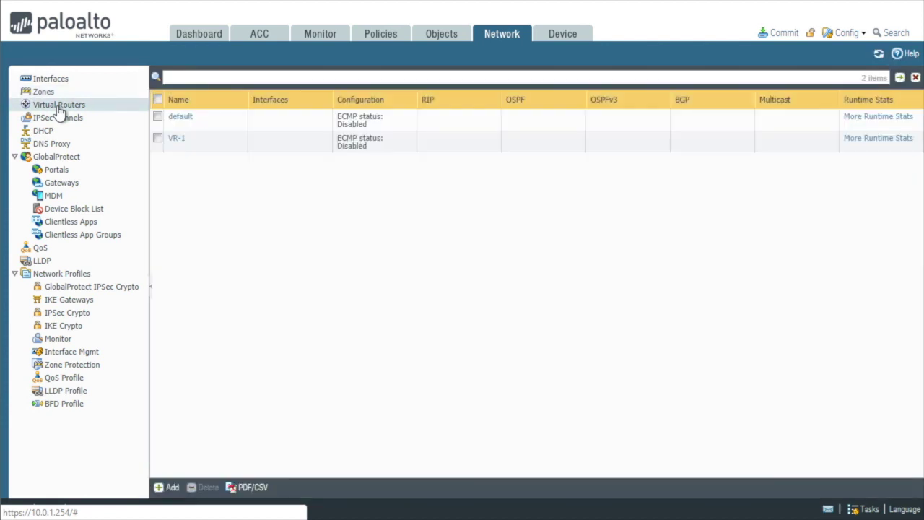
pyautogui.click(57, 80)
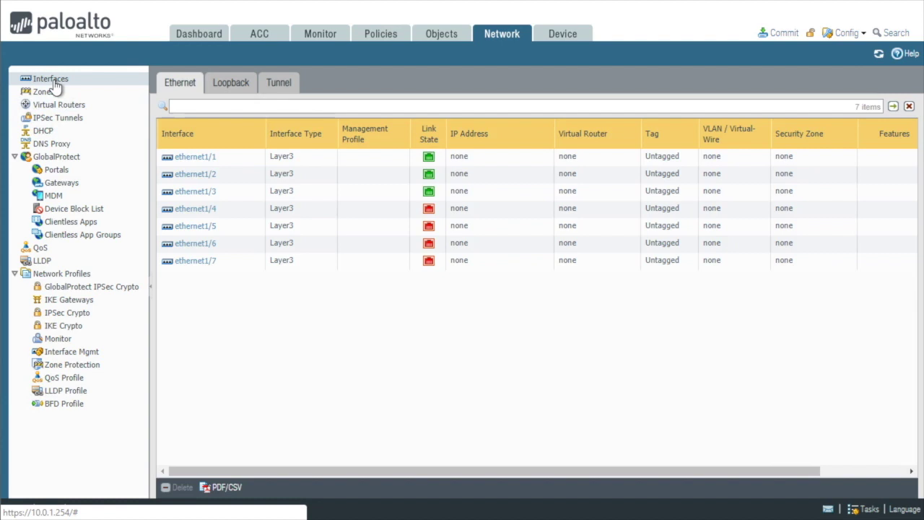
pyautogui.click(189, 163)
# Step: Assign ethernet1/1 to virtual router VR-1 and security zone outside
pyautogui.click(191, 159)
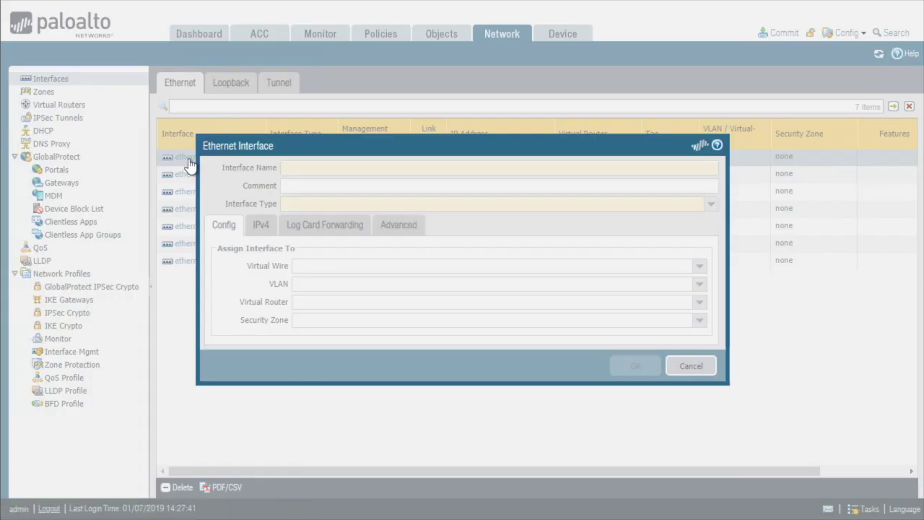
pyautogui.click(529, 207)
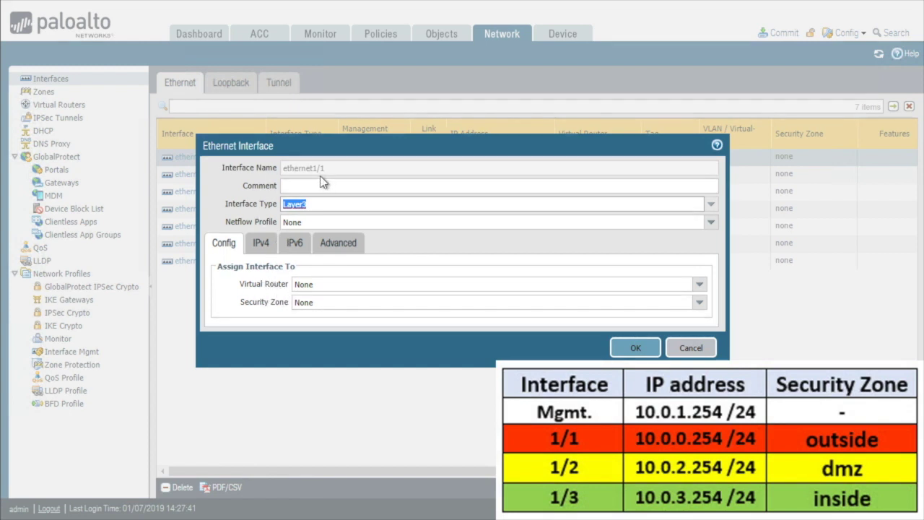
pyautogui.click(697, 285)
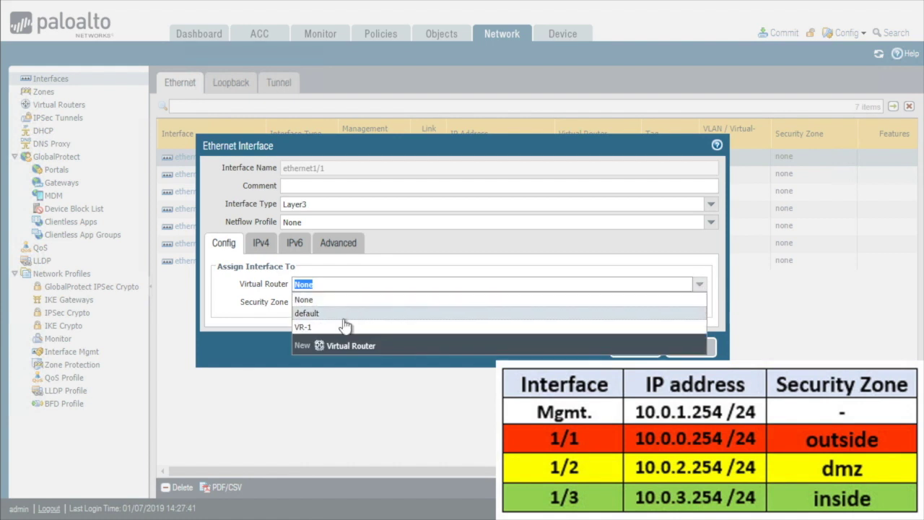
pyautogui.click(344, 327)
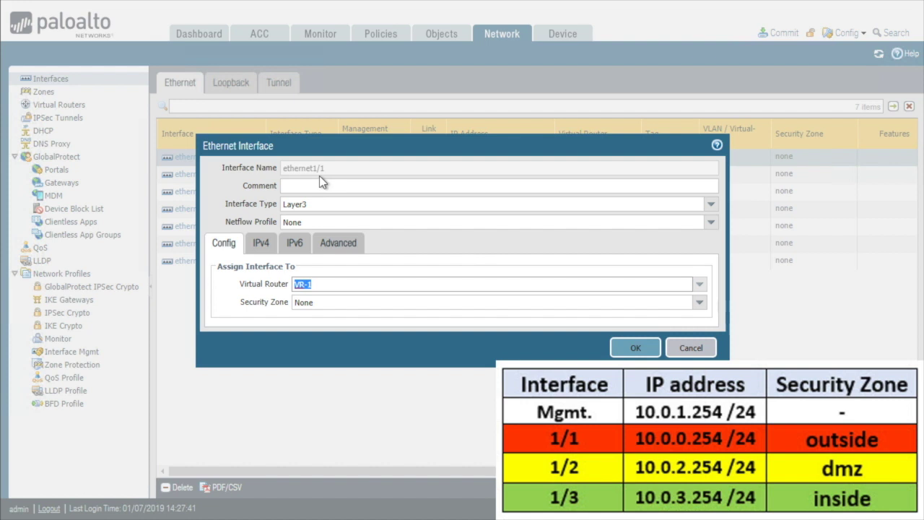
pyautogui.click(698, 301)
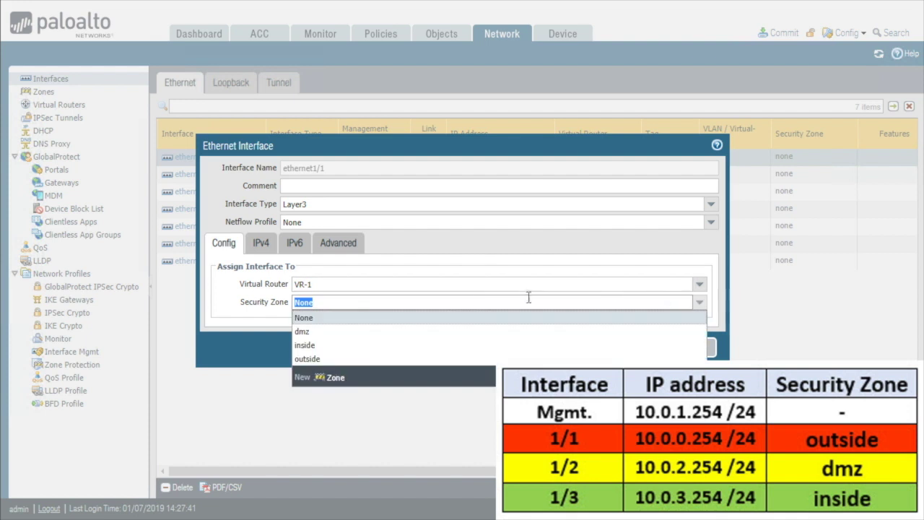
pyautogui.click(310, 358)
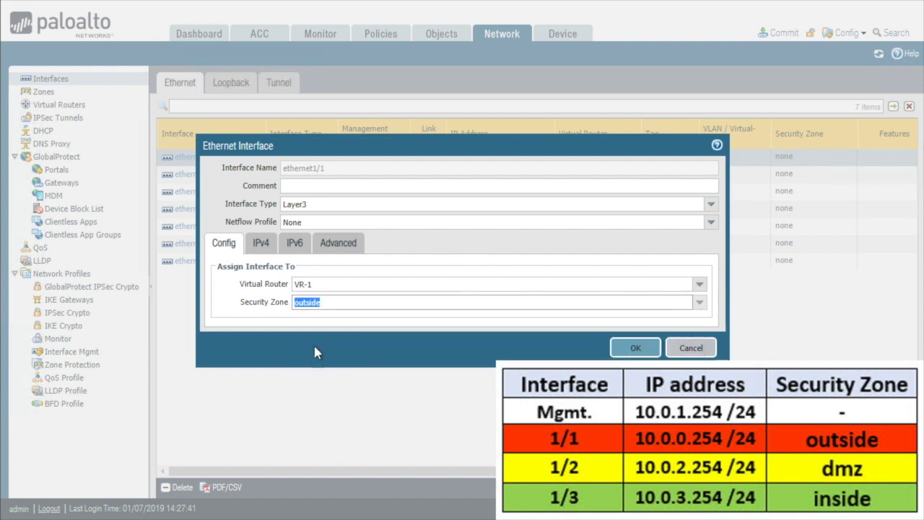
pyautogui.click(313, 352)
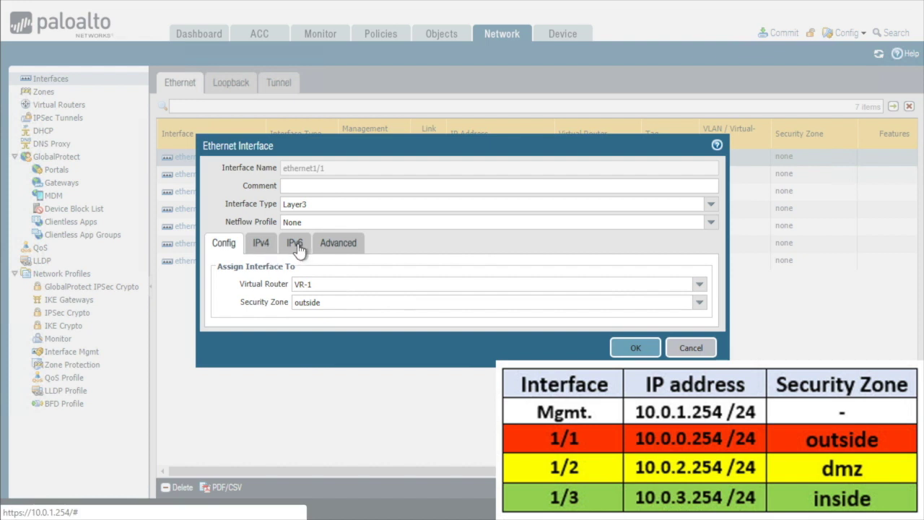
# Step: Give ethernet1/1 the IPv4 address 10.0.0.254/24 and save the interface
pyautogui.click(266, 249)
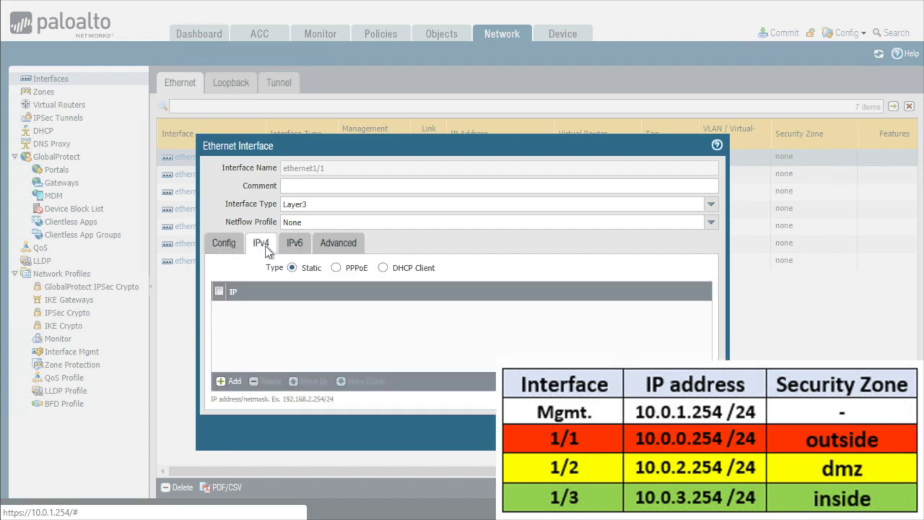
pyautogui.click(233, 384)
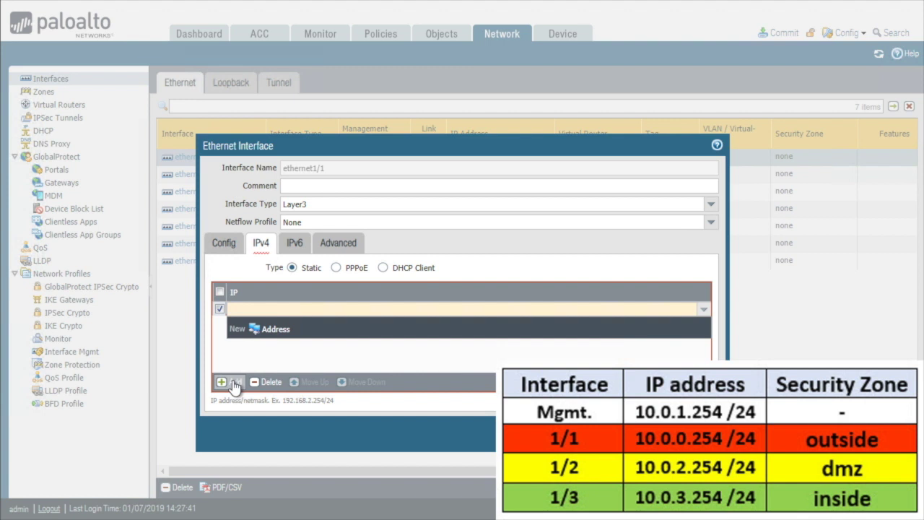
pyautogui.write('10.0.0.254/24')
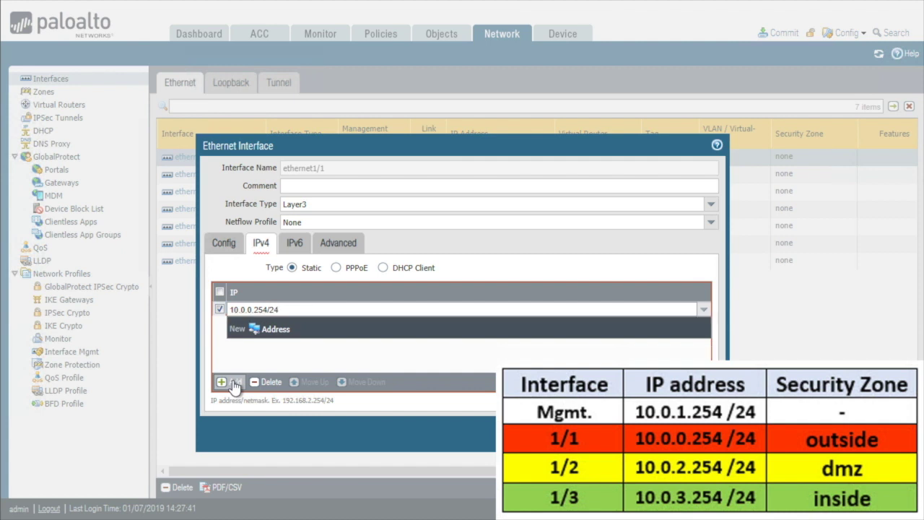
pyautogui.press('Return')
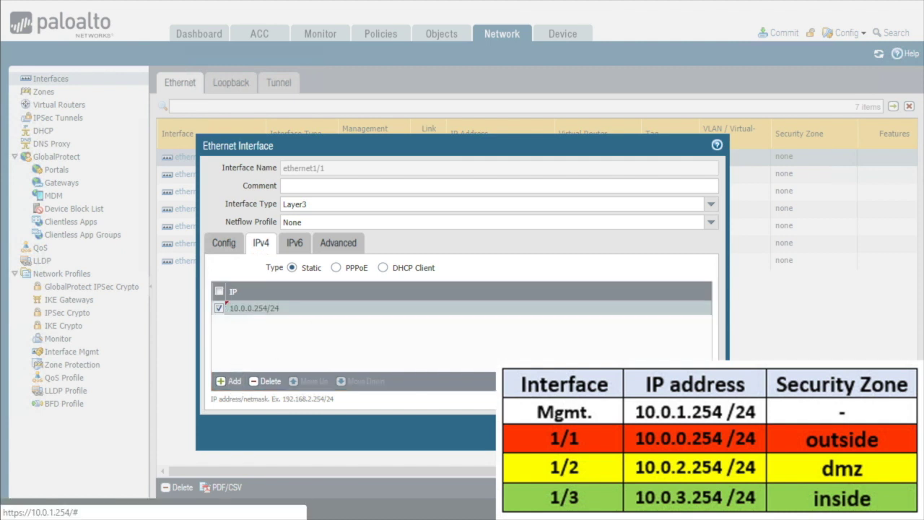
pyautogui.press('Return')
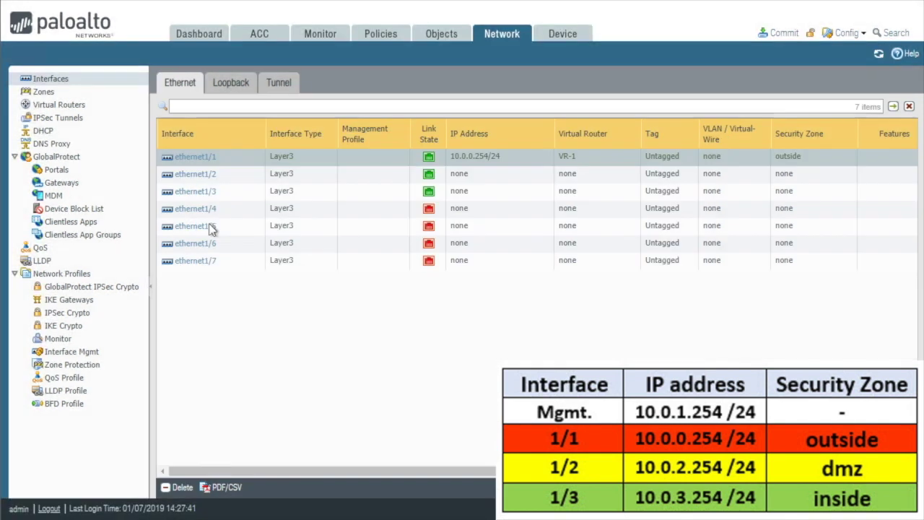
pyautogui.click(197, 176)
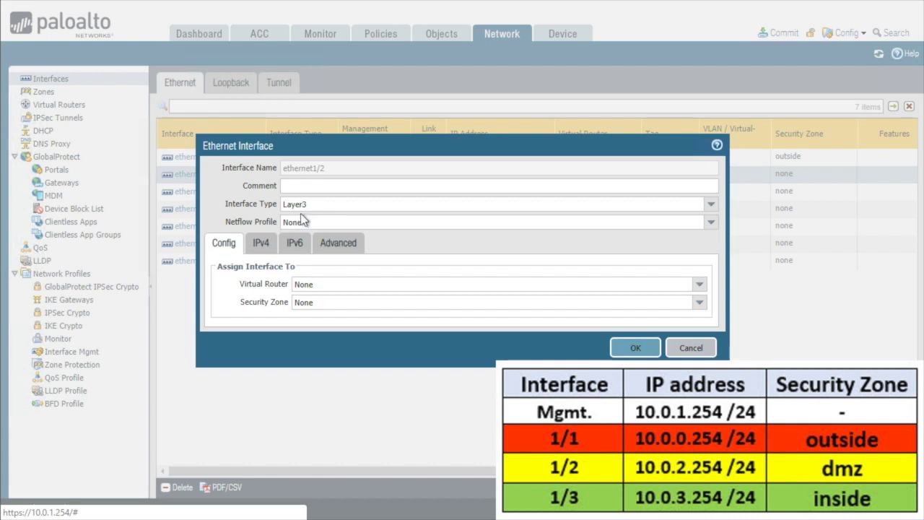
# Step: Assign ethernet1/2 to virtual router VR-1 and security zone dmz
pyautogui.click(699, 285)
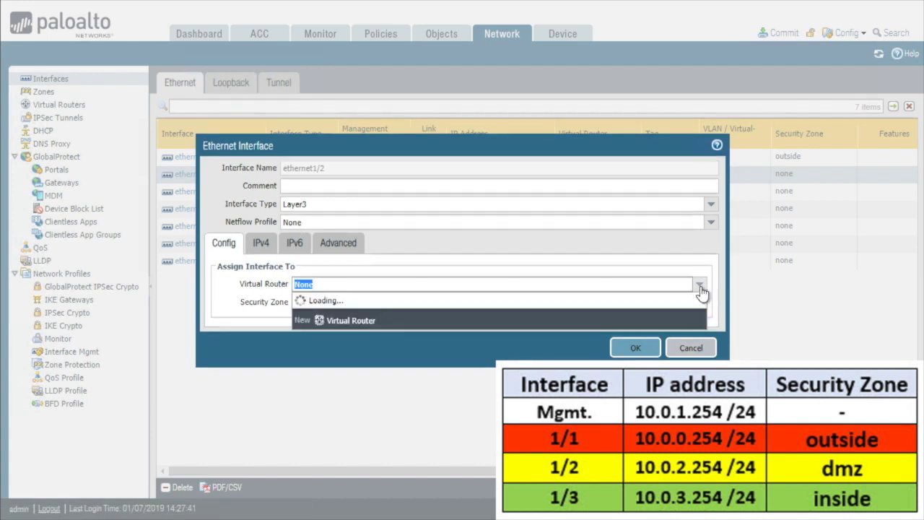
pyautogui.click(345, 328)
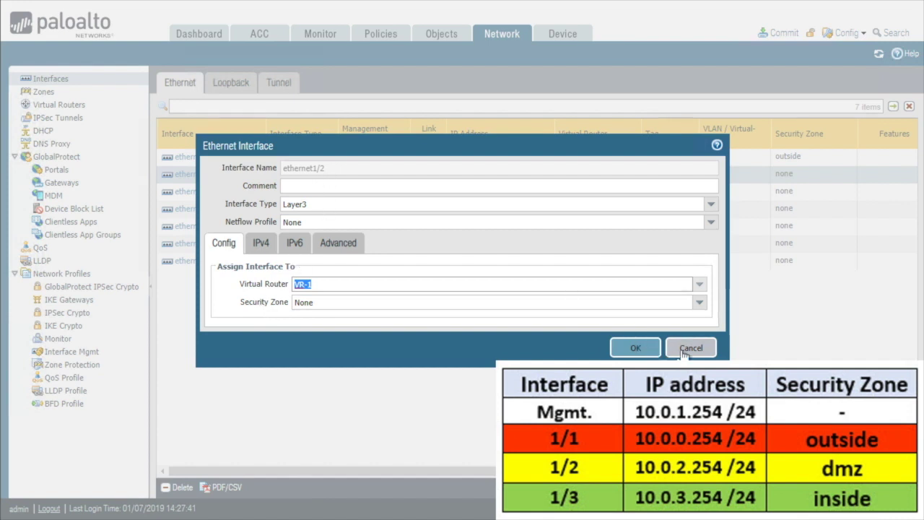
pyautogui.click(699, 303)
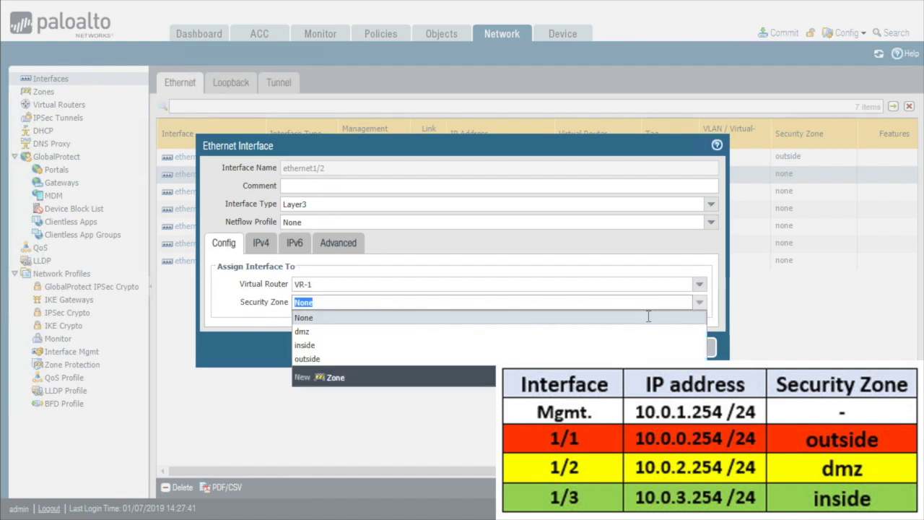
pyautogui.click(333, 332)
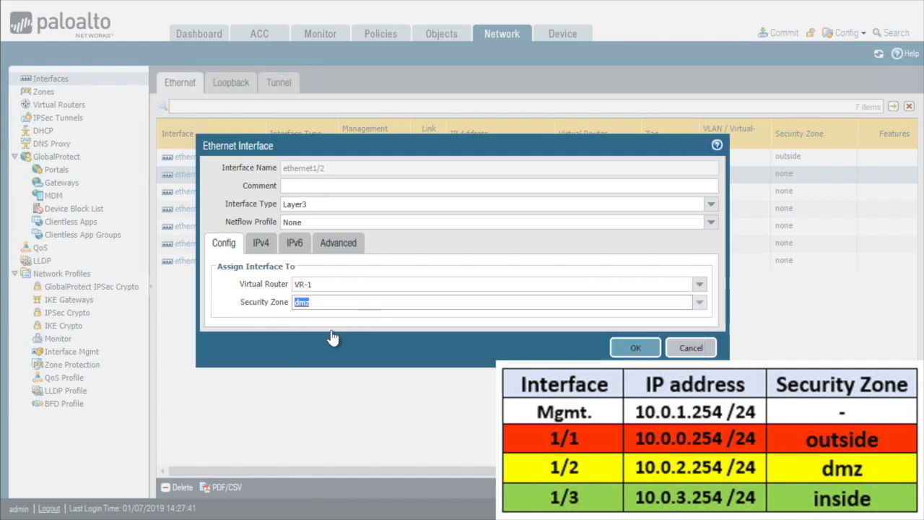
# Step: Give ethernet1/2 the IPv4 address 10.0.2.254/24 and save the interface
pyautogui.click(262, 244)
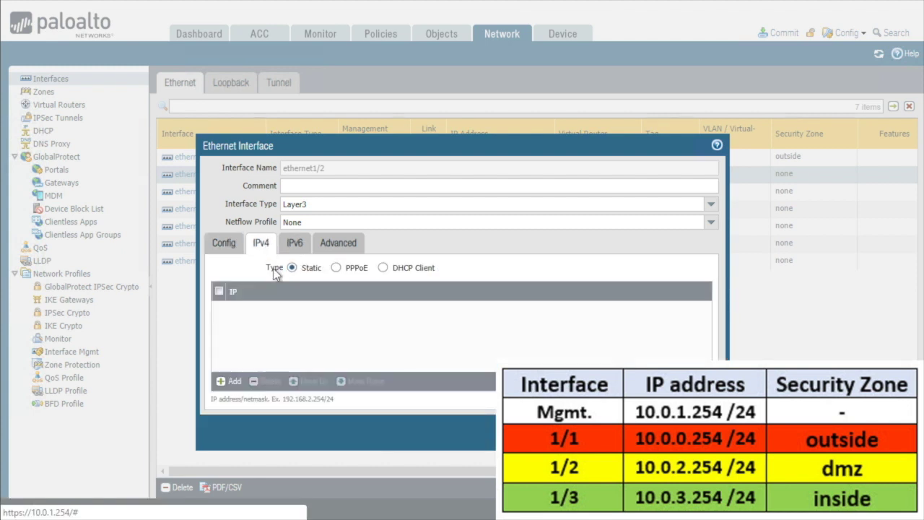
pyautogui.click(232, 382)
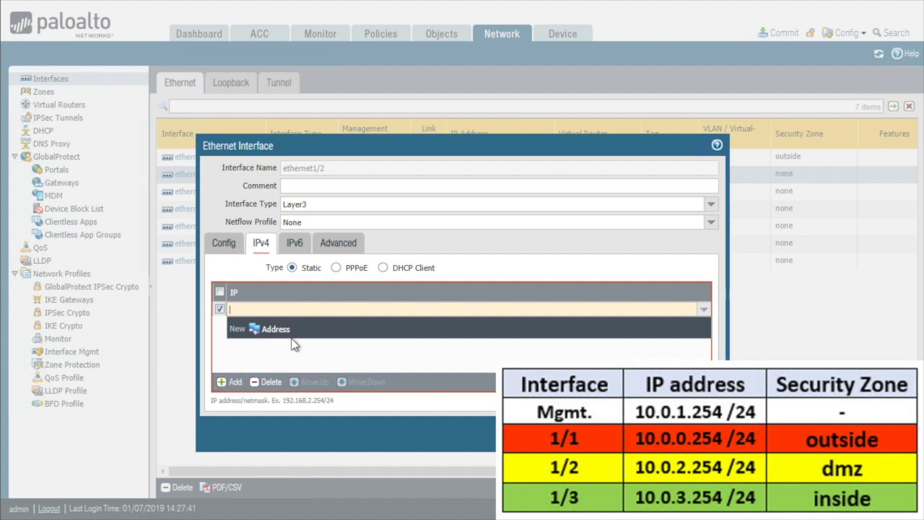
pyautogui.write('10.0.2.2')
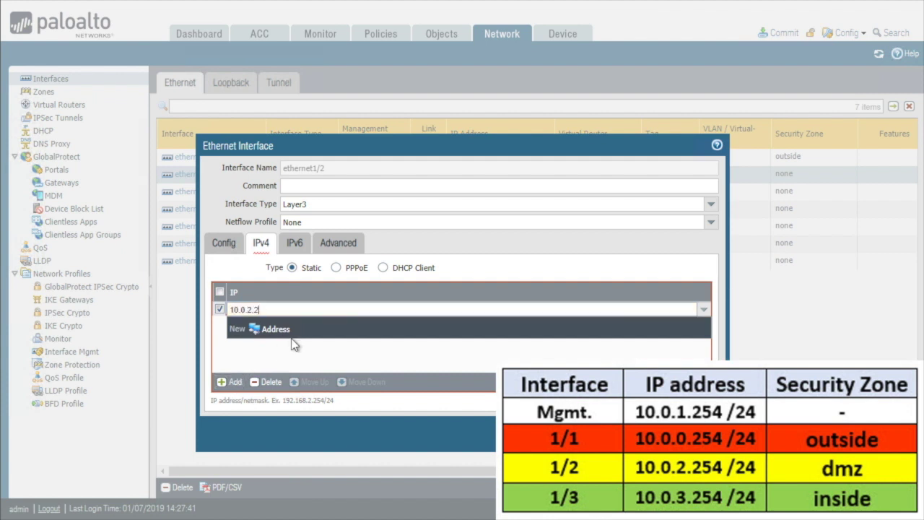
pyautogui.write('54/24')
pyautogui.press('Return')
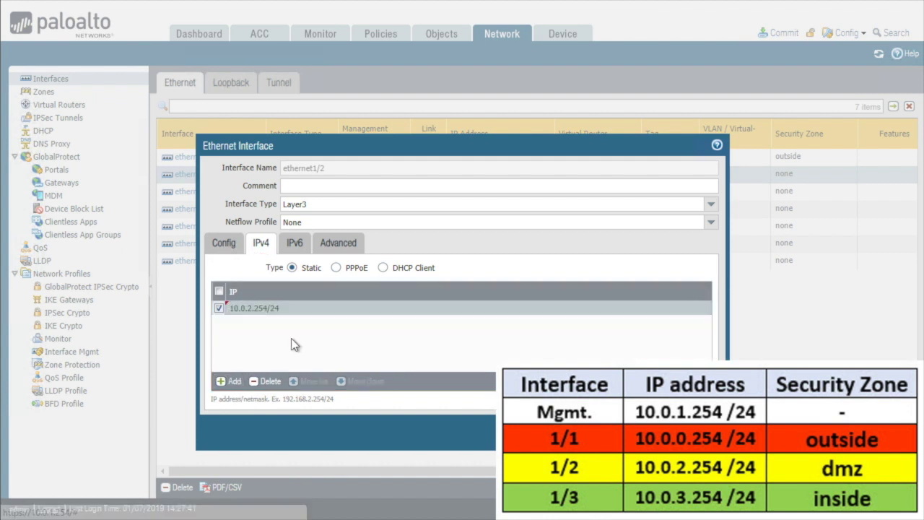
pyautogui.click(654, 433)
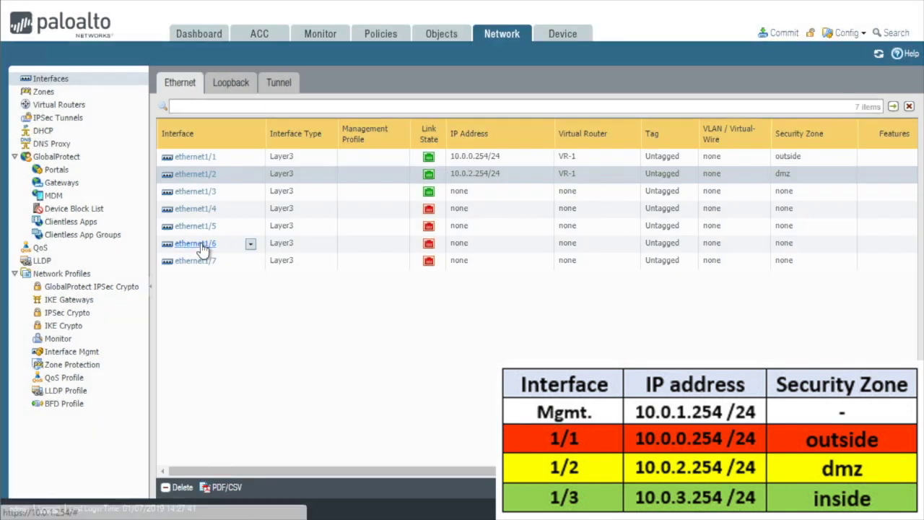
# Step: Assign ethernet1/3 to virtual router VR-1 and the inside security zone
pyautogui.click(201, 194)
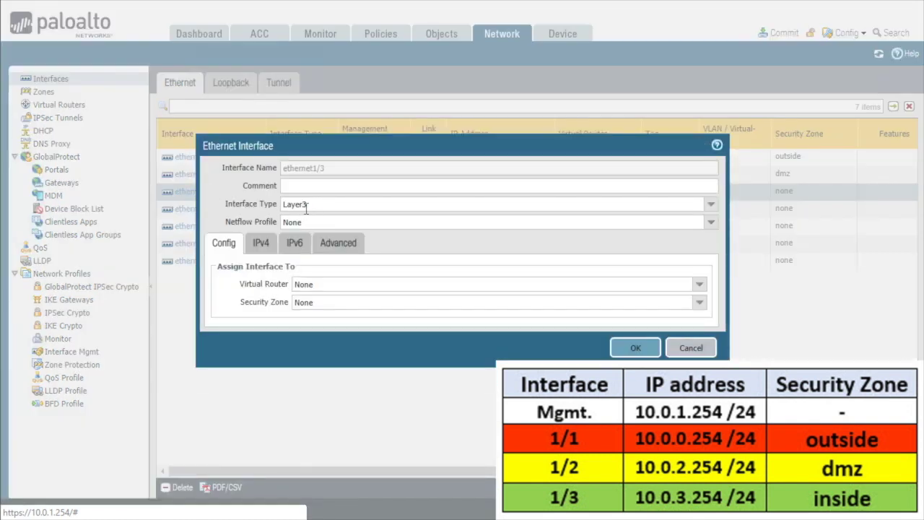
pyautogui.click(698, 285)
pyautogui.click(339, 328)
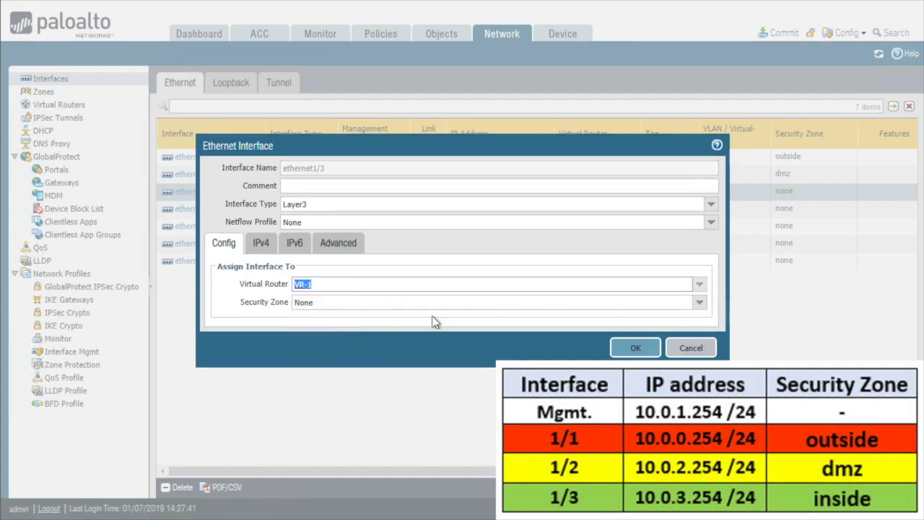
pyautogui.click(699, 303)
pyautogui.click(303, 347)
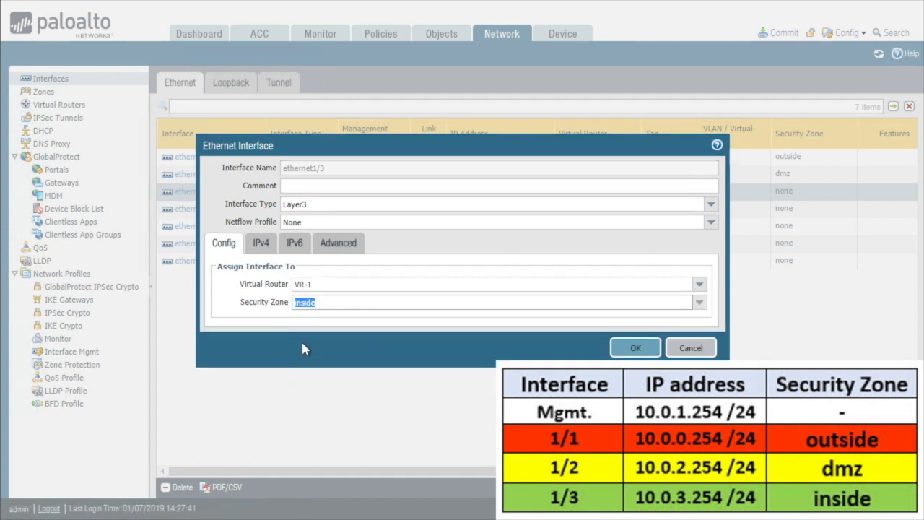
# Step: Give ethernet1/3 the IPv4 address 10.0.3.254/24 and save the interface
pyautogui.click(262, 244)
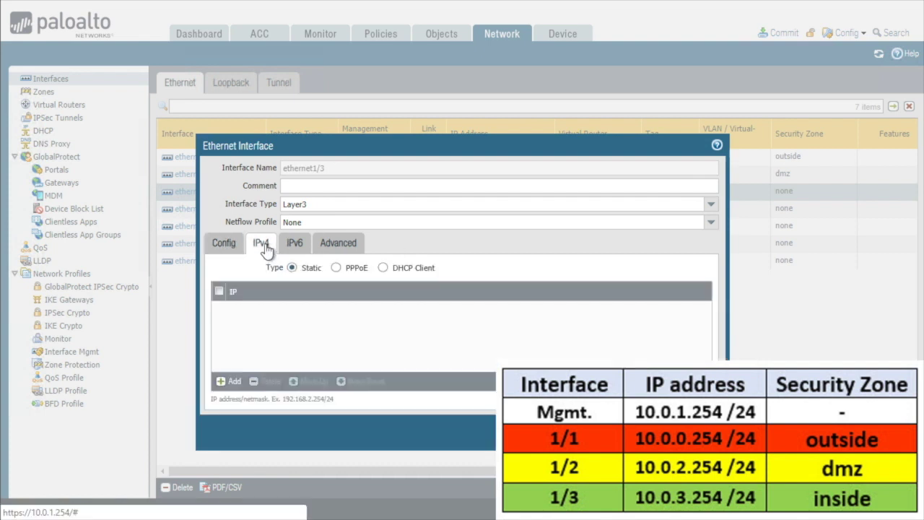
pyautogui.click(229, 381)
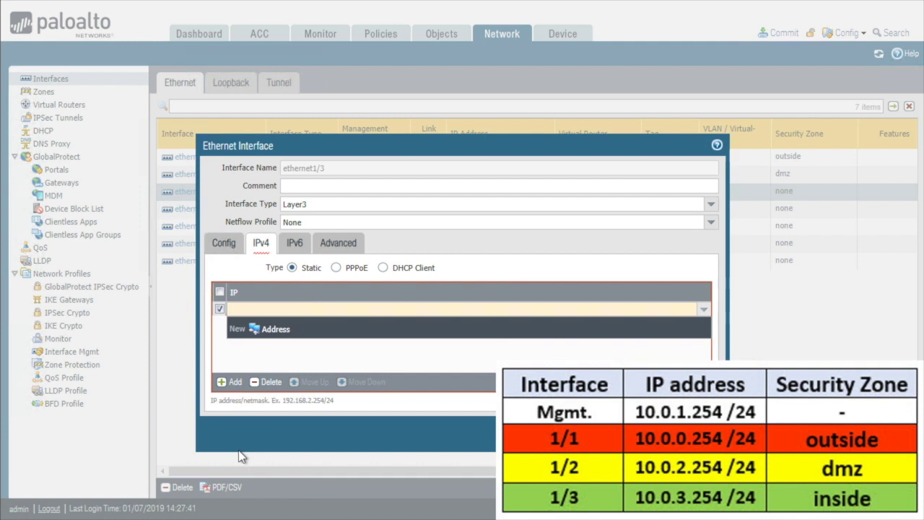
pyautogui.write('10.0.3')
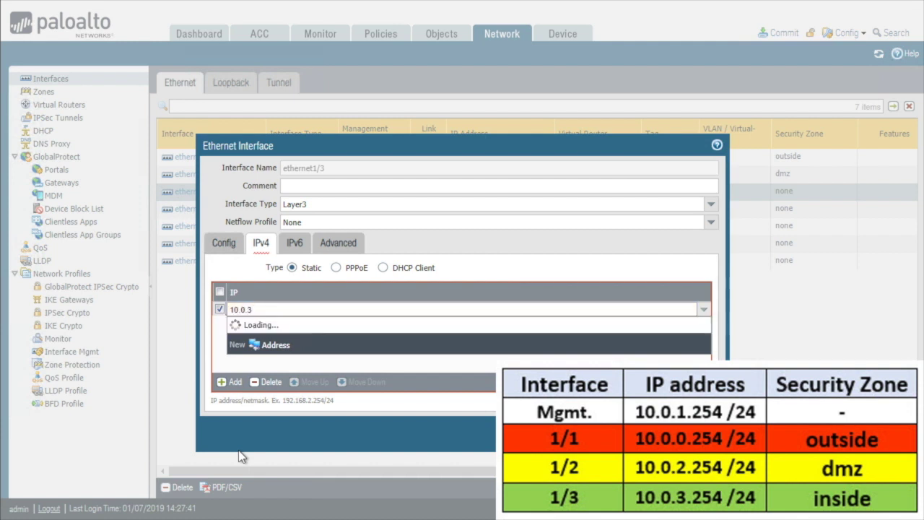
pyautogui.write('.254/24')
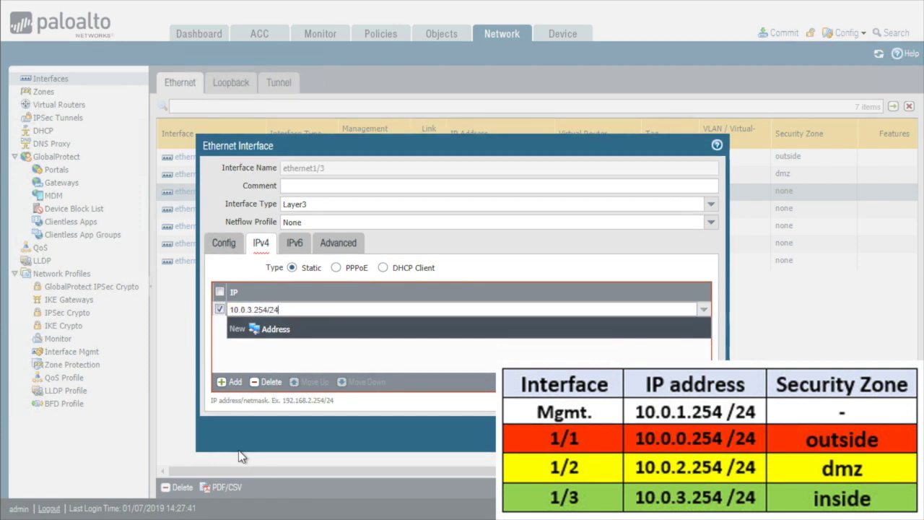
pyautogui.press('Tab')
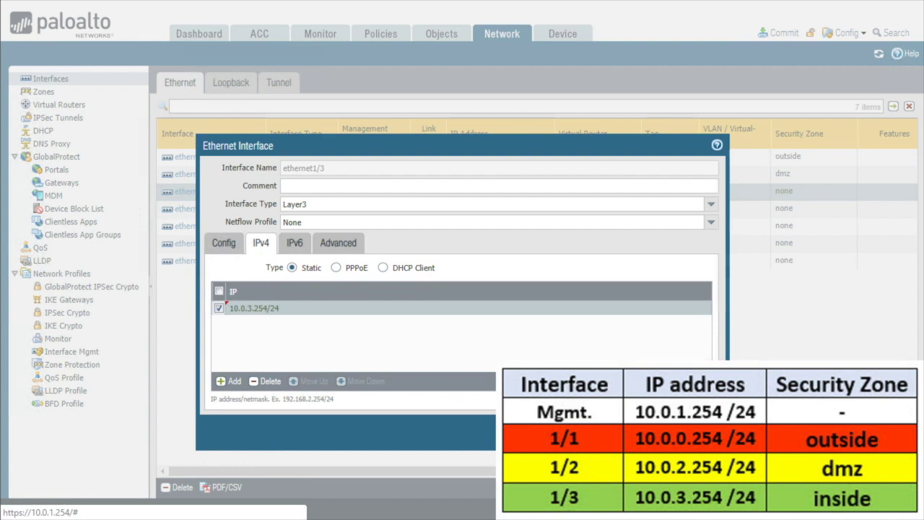
pyautogui.click(653, 432)
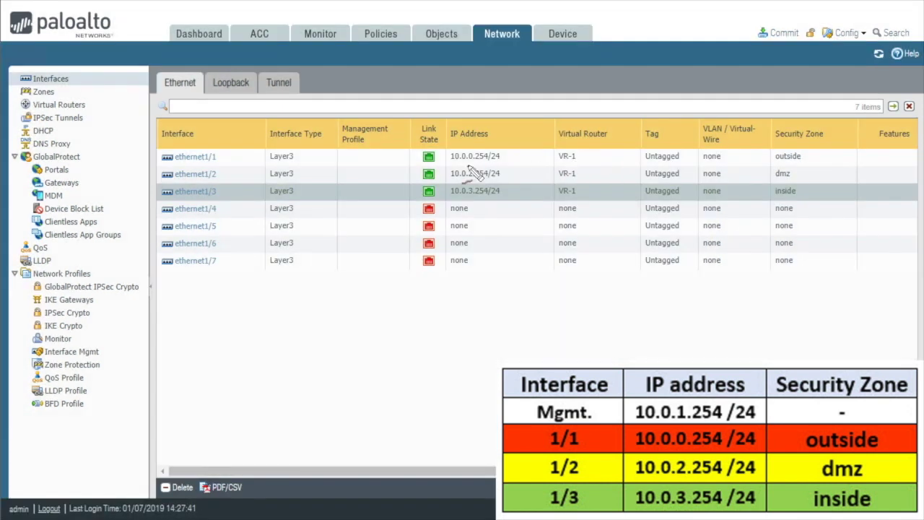
# Step: Annotate the VR-1 entries and the outside, dmz and inside zones in the interface table
pyautogui.moveTo(578, 147)
pyautogui.mouseDown()
pyautogui.moveTo(569, 198)
pyautogui.moveTo(590, 148)
pyautogui.mouseUp()
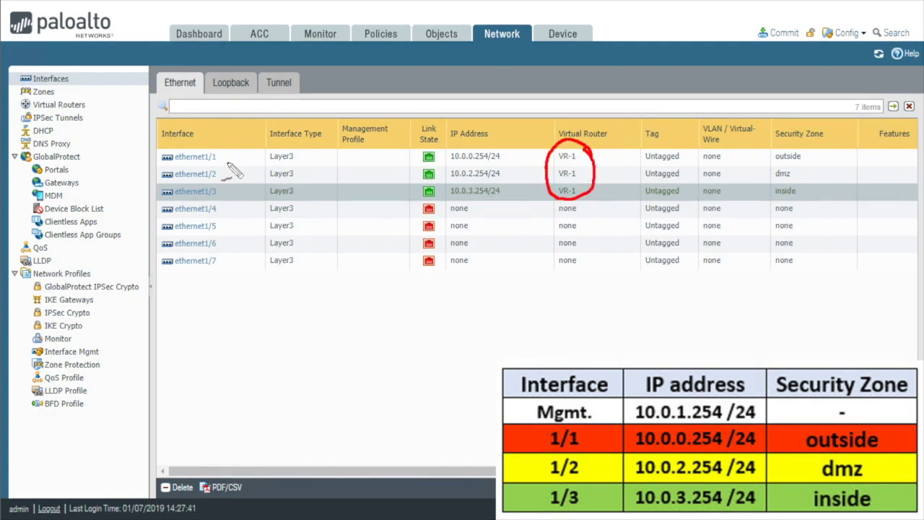
pyautogui.moveTo(747, 161)
pyautogui.mouseDown()
pyautogui.moveTo(769, 155)
pyautogui.moveTo(767, 172)
pyautogui.mouseUp()
pyautogui.moveTo(759, 168); pyautogui.dragTo(759, 179)
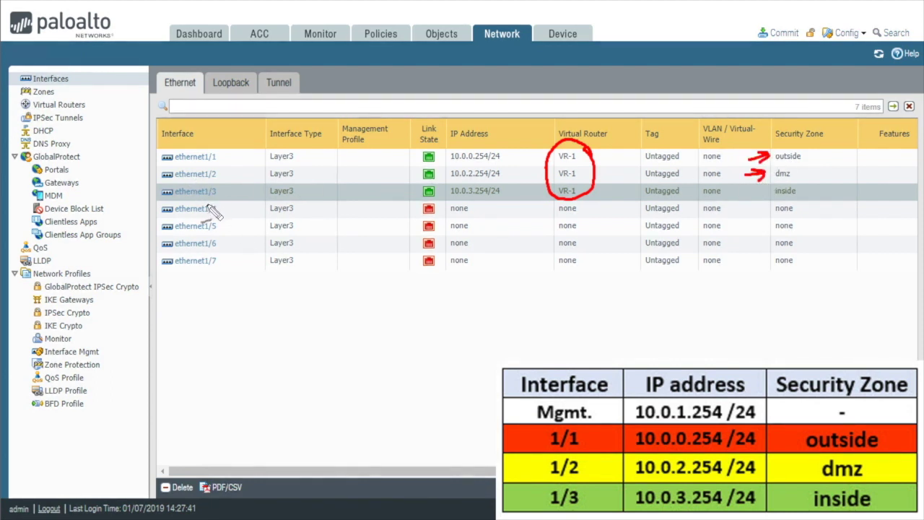
pyautogui.moveTo(739, 195); pyautogui.dragTo(763, 191)
pyautogui.moveTo(758, 186); pyautogui.dragTo(758, 197)
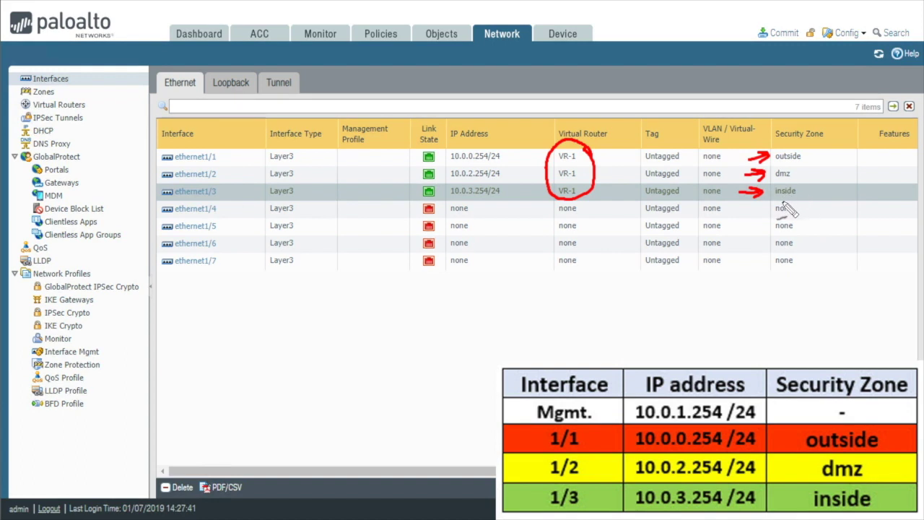
# Step: Outline the three configured IP addresses, clear the annotations, and open the Commit window
pyautogui.moveTo(468, 205)
pyautogui.mouseDown()
pyautogui.moveTo(515, 194)
pyautogui.moveTo(444, 150)
pyautogui.moveTo(469, 209)
pyautogui.mouseUp()
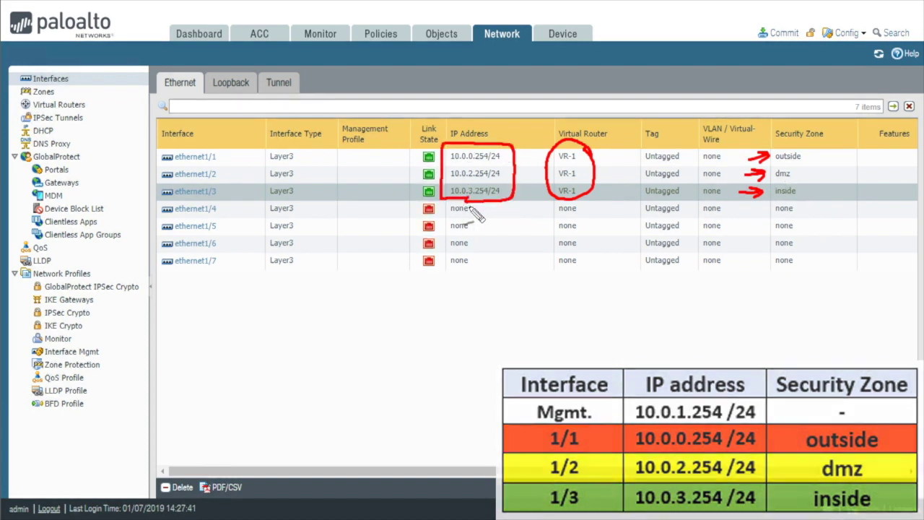
pyautogui.press('Escape')
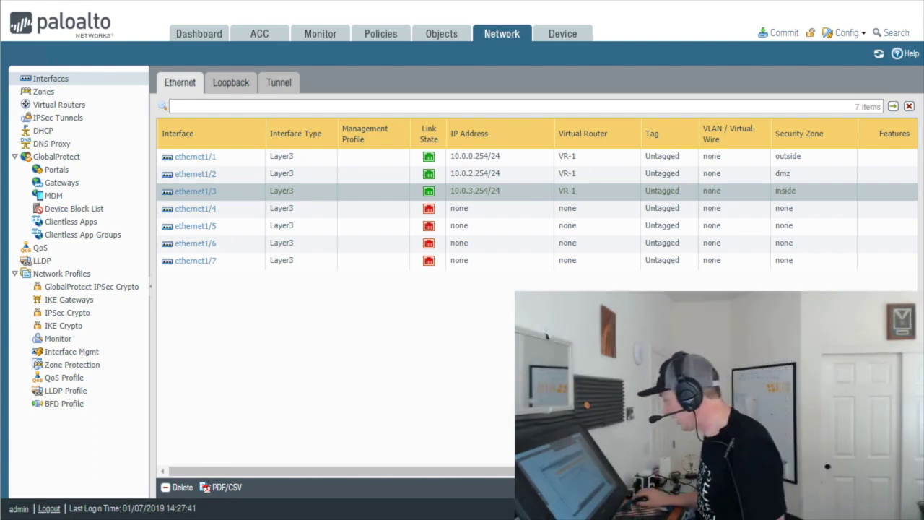
pyautogui.click(784, 34)
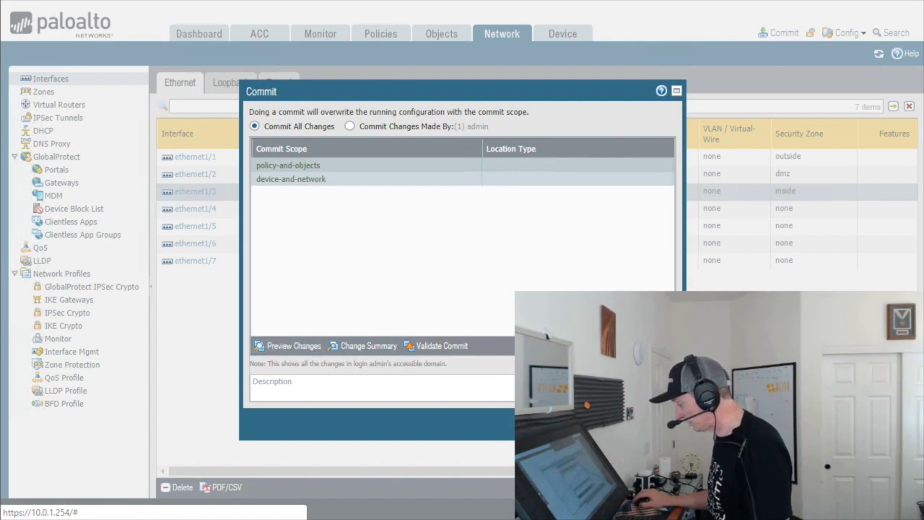
# Step: Commit all pending changes and close the finished commit status window
pyautogui.click(614, 422)
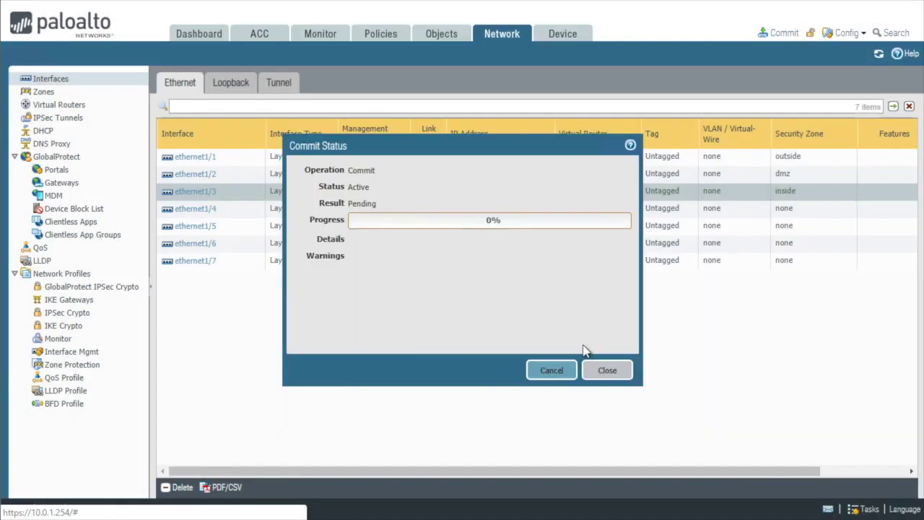
pyautogui.click(607, 369)
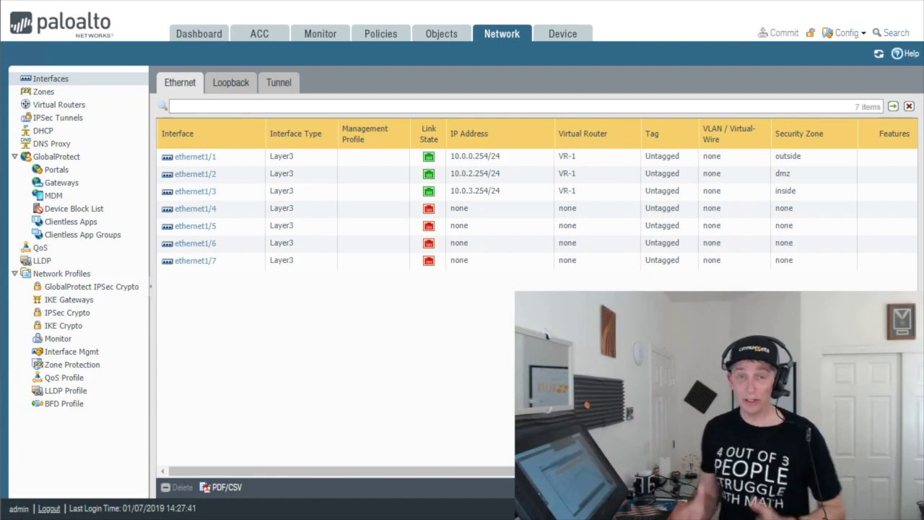